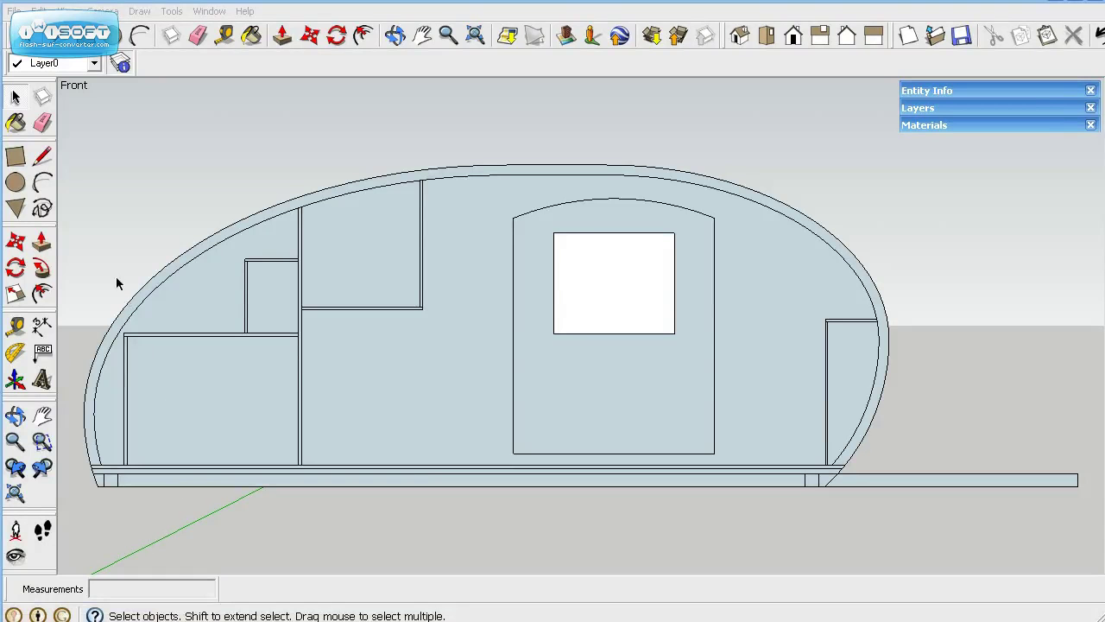
Step: Enter the trailer side-profile group to edit its contents
click(13, 99)
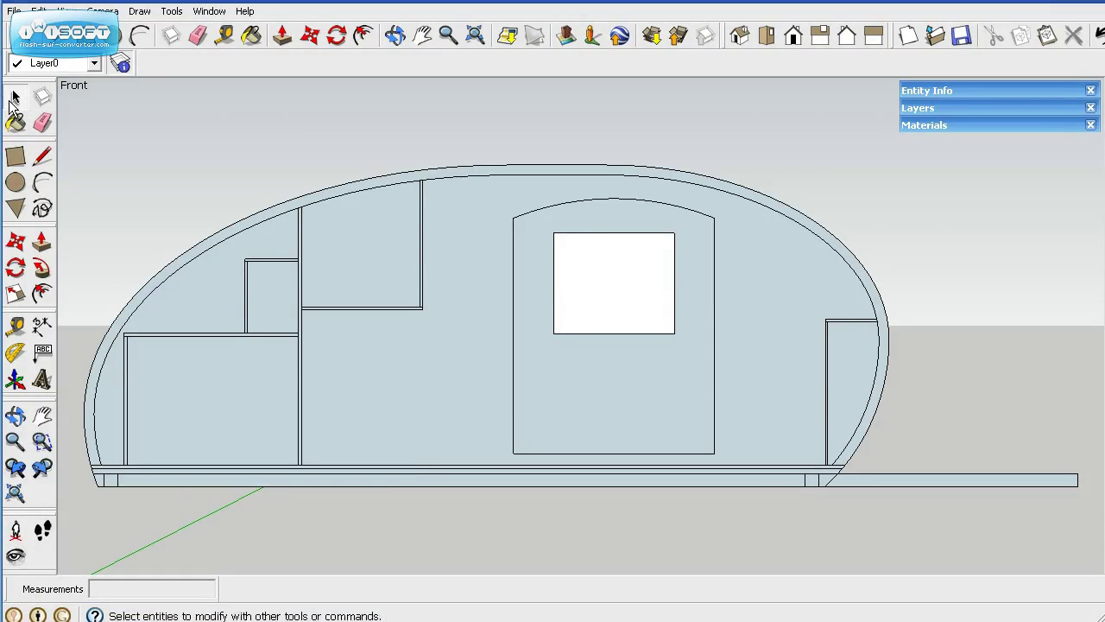
double_click(327, 234)
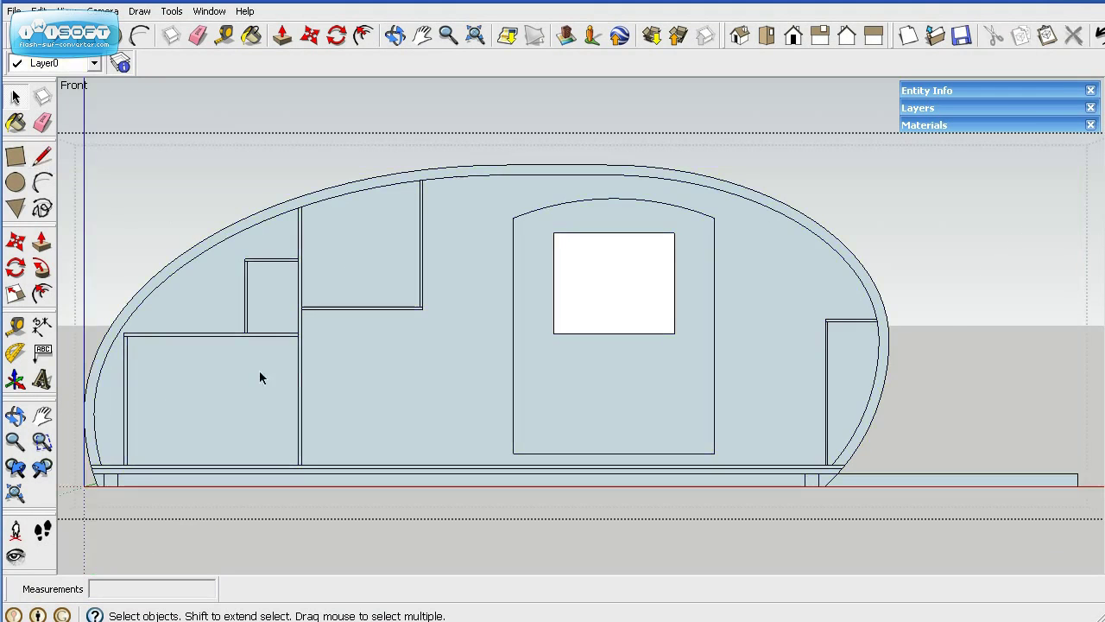
Step: Place a Protractor guide at 90° to the sloped roof edge through the cabinet divider's top
scroll(307, 276, up, 5)
scroll(278, 170, up, 3)
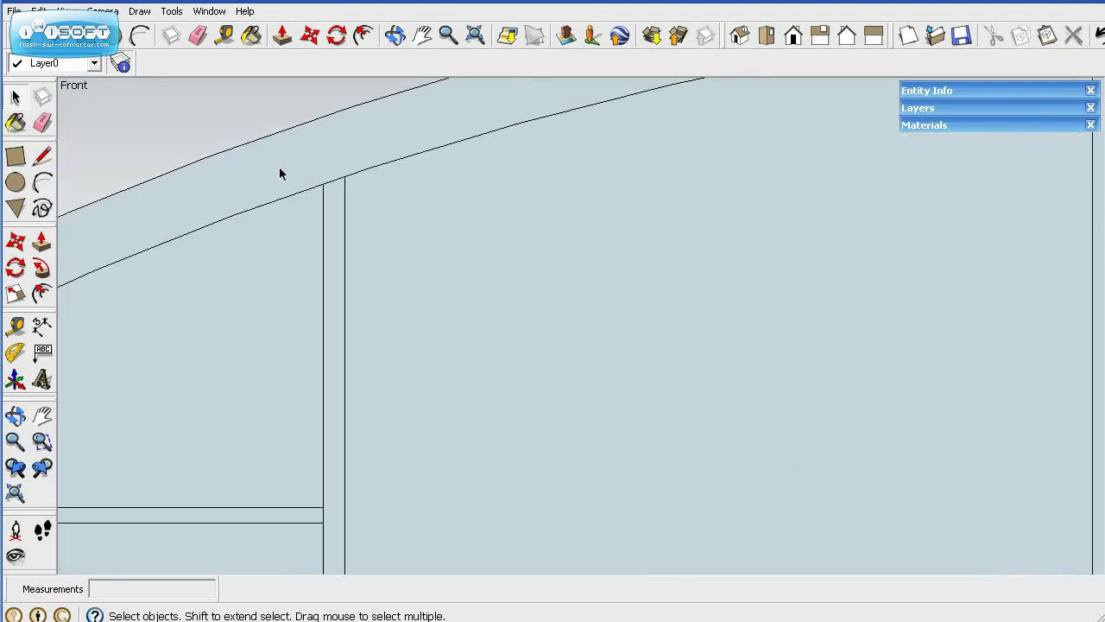
click(14, 356)
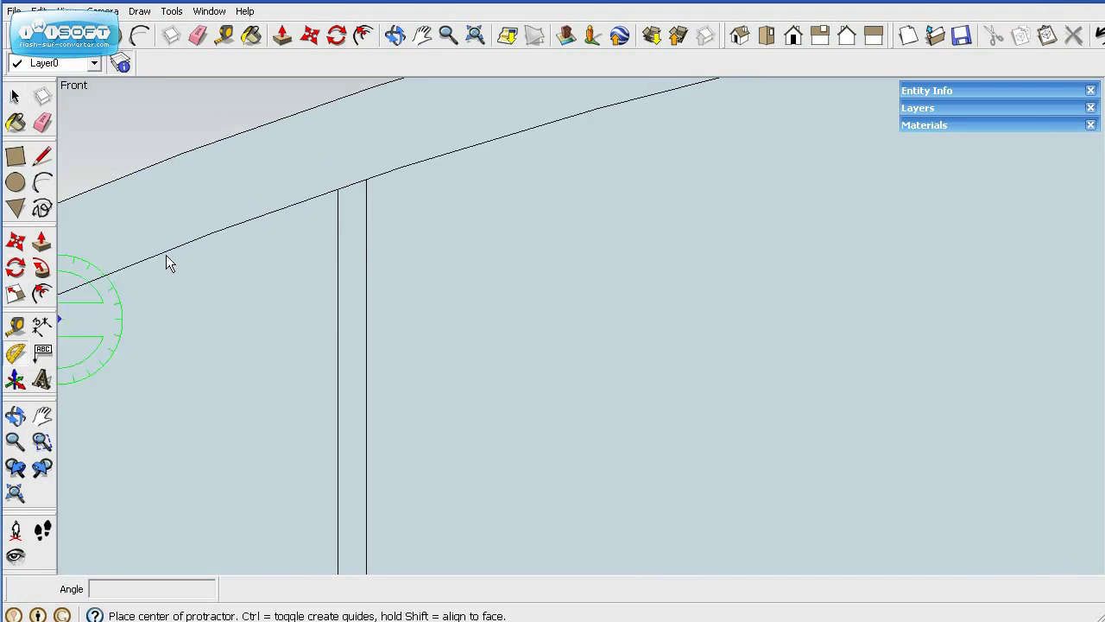
click(353, 184)
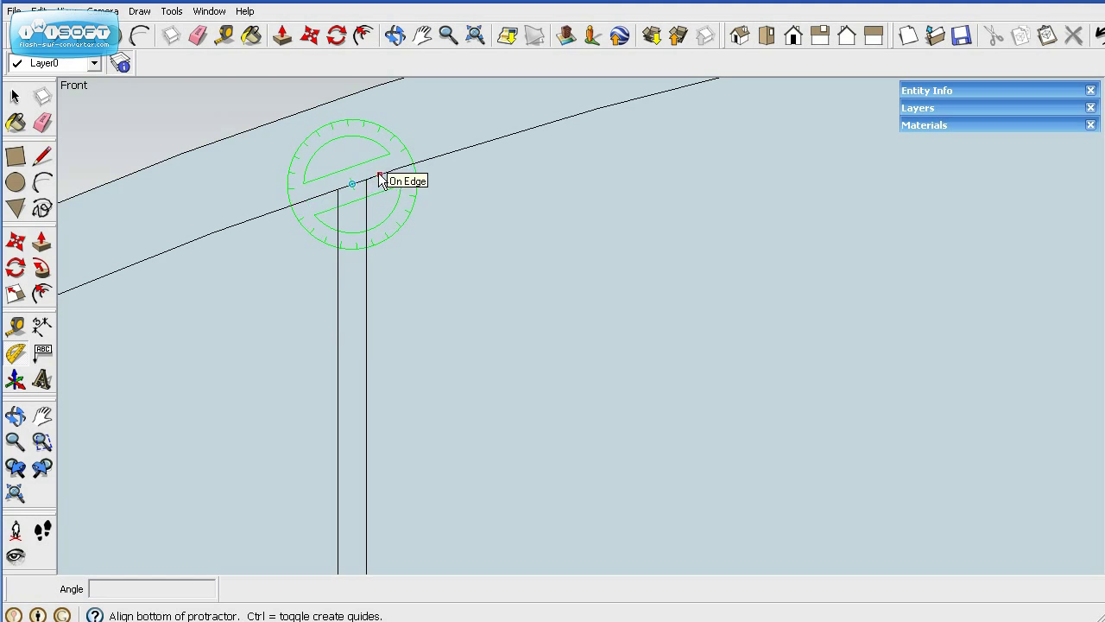
click(381, 179)
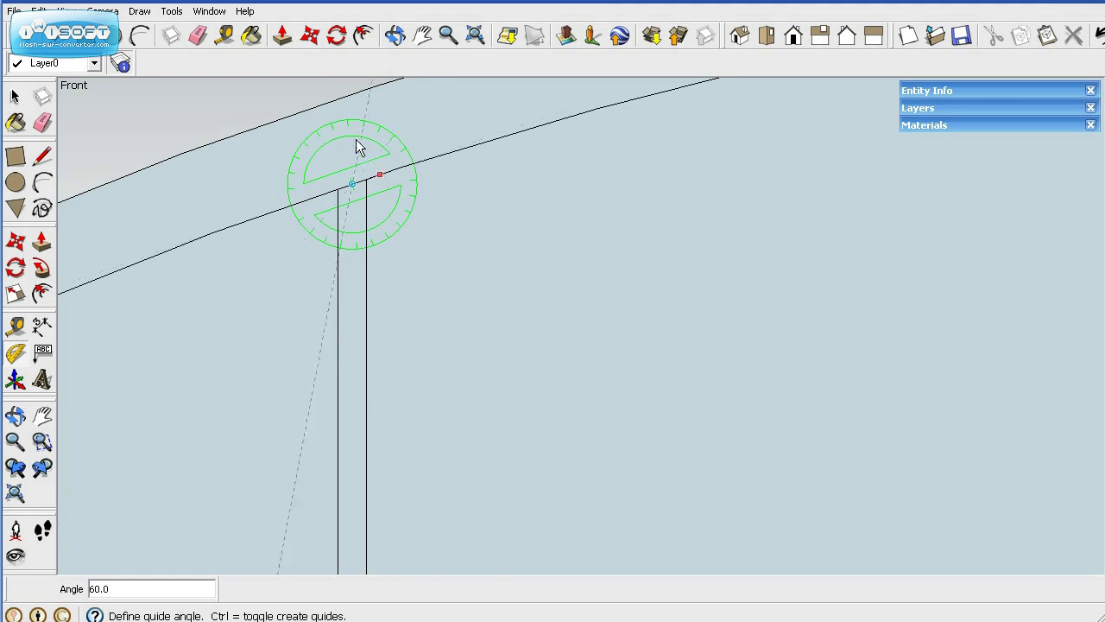
click(321, 106)
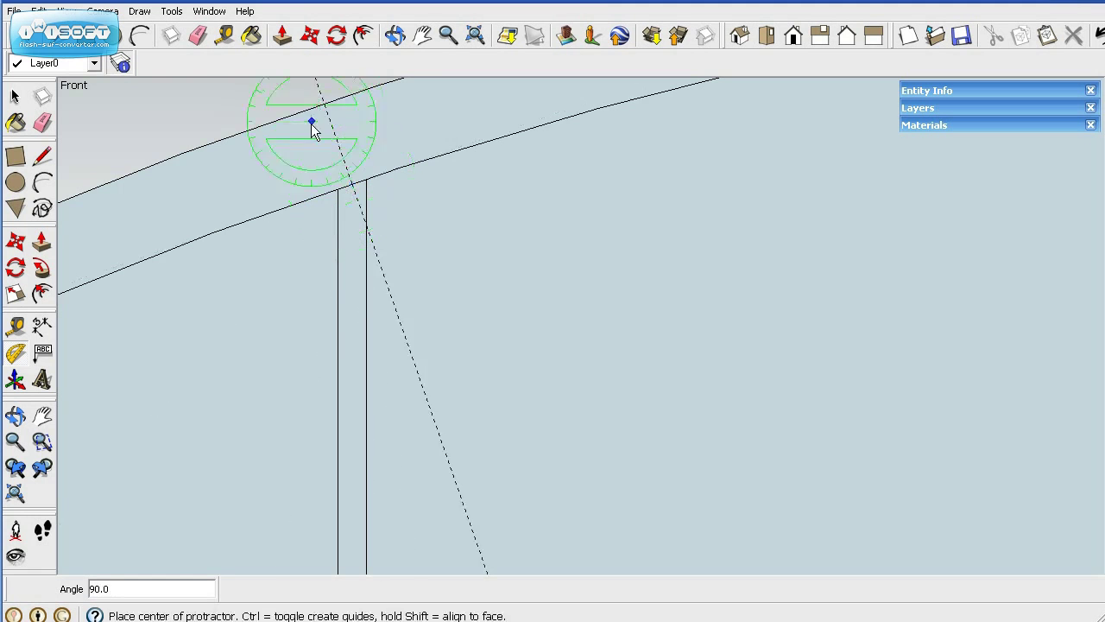
Step: Offset a parallel Tape Measure guide beside the angled guide
click(15, 325)
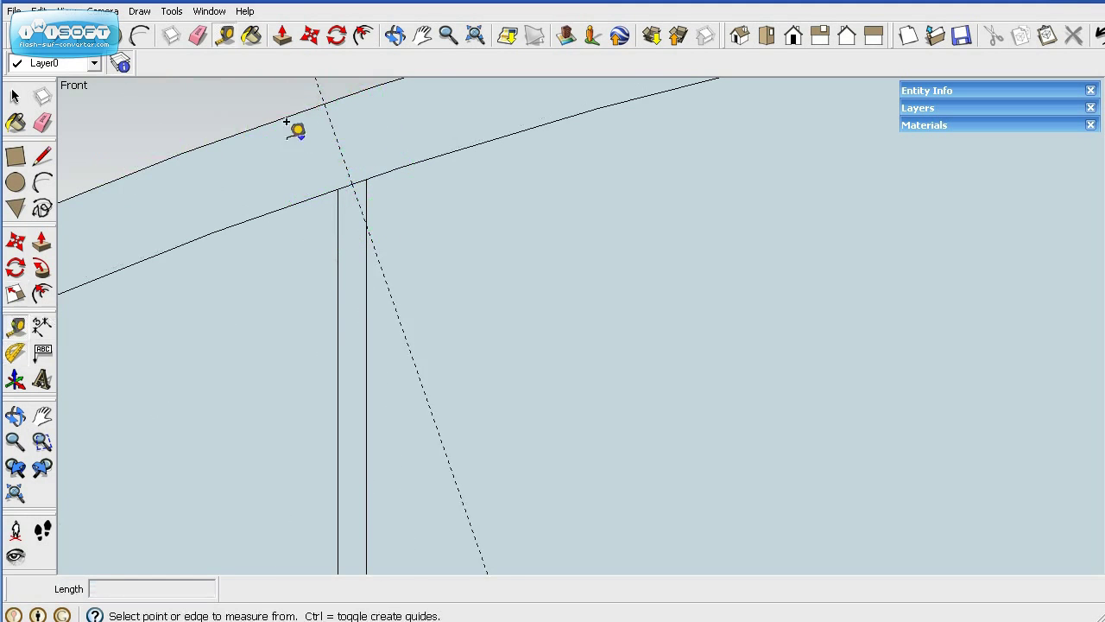
click(336, 131)
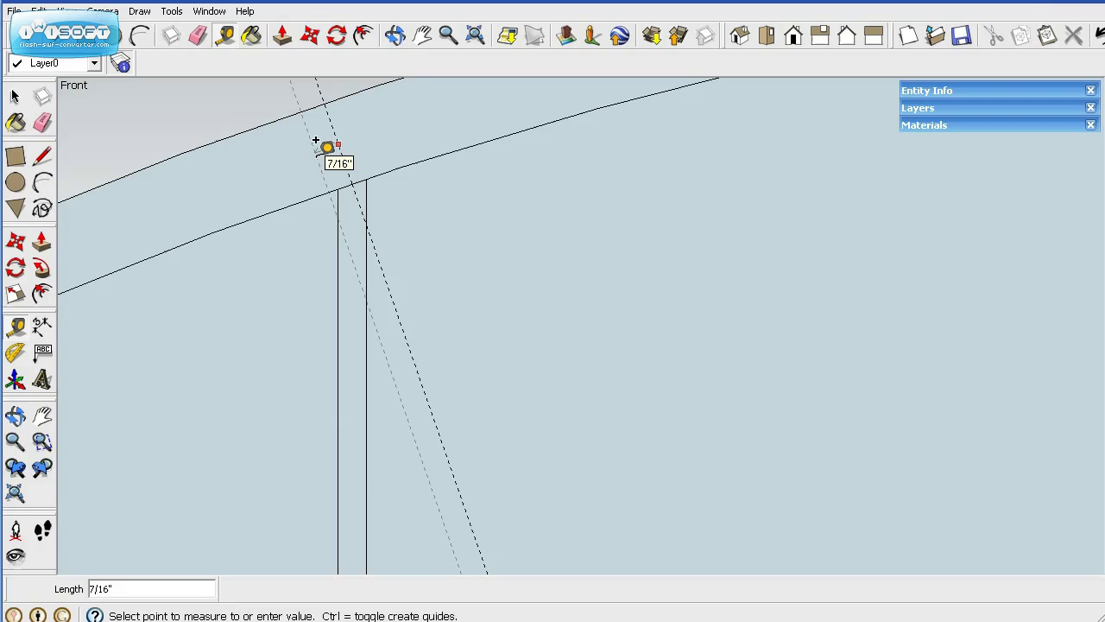
click(327, 145)
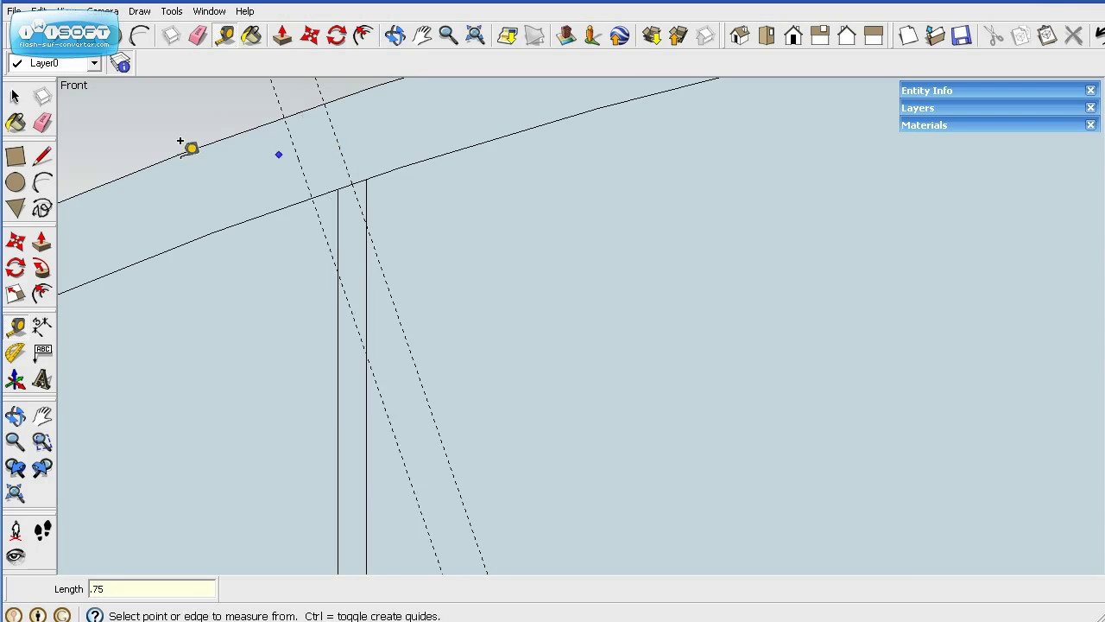
Step: Draw a cross line between the outer and inner roof edges, then erase both guides
click(44, 158)
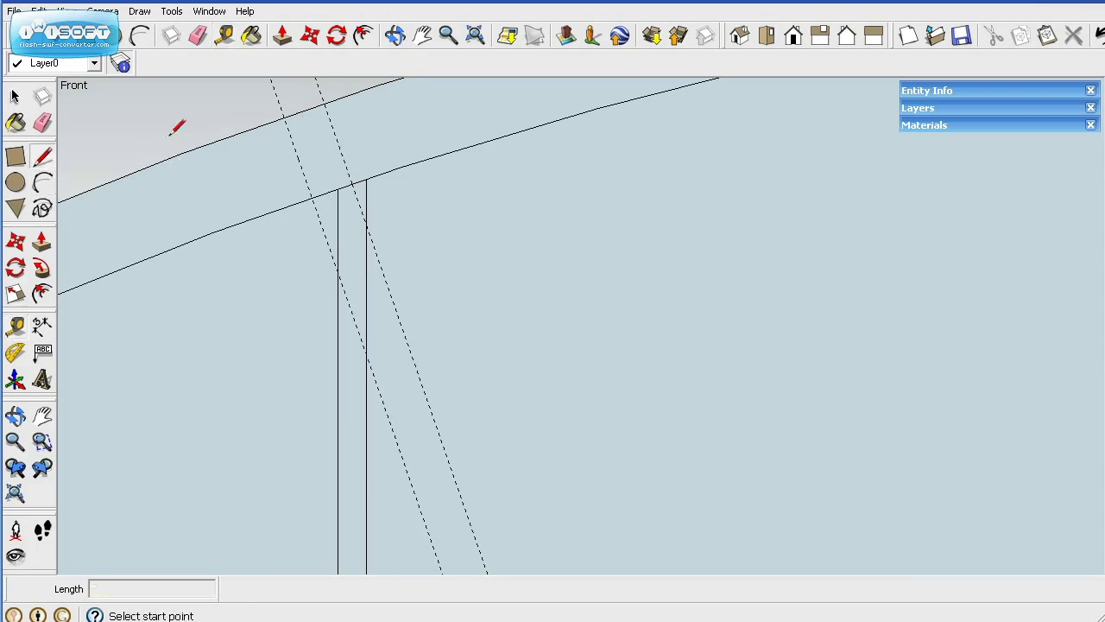
click(284, 116)
click(311, 198)
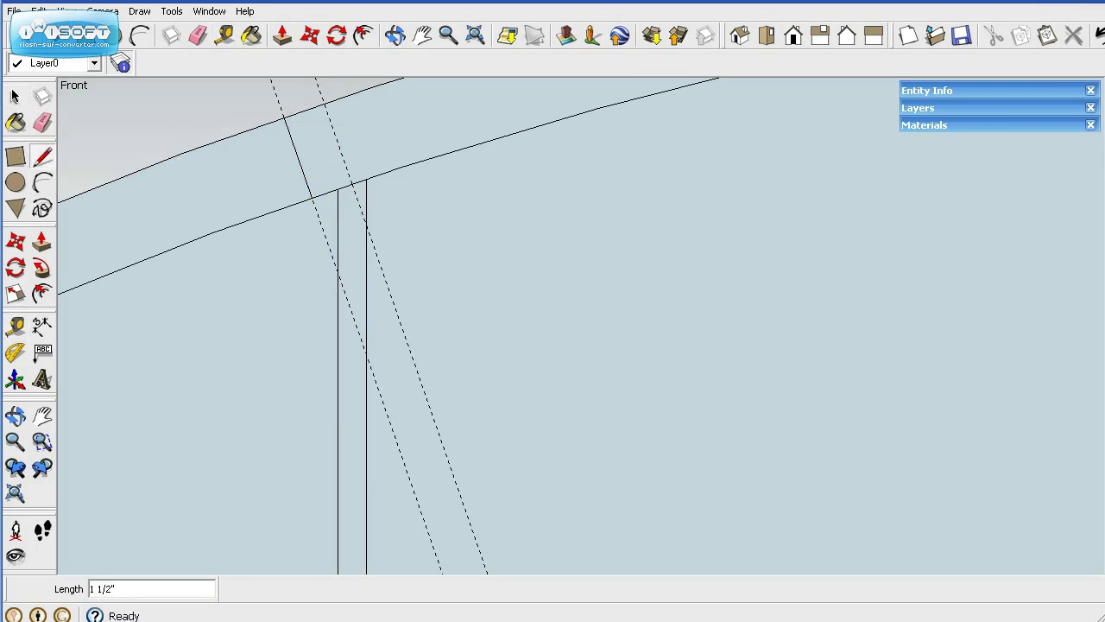
click(43, 123)
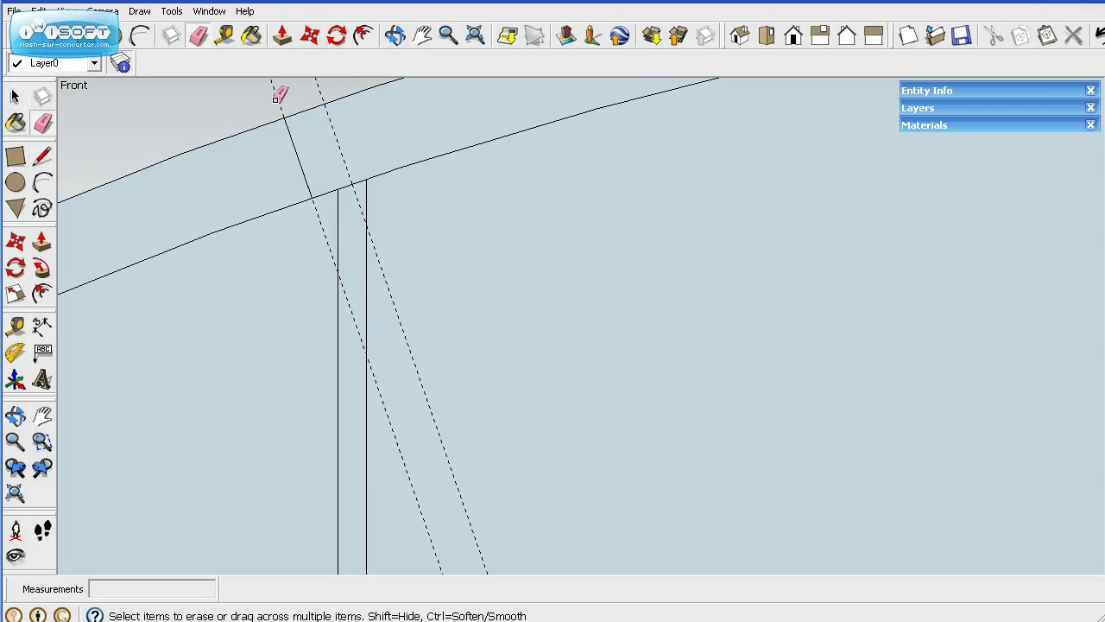
mouse_move(322, 89)
mouse_down()
mouse_move(249, 102)
mouse_move(288, 86)
mouse_up()
Step: Lift the whole trailer profile group about 4' 10 15/16" above the ground plane
click(15, 493)
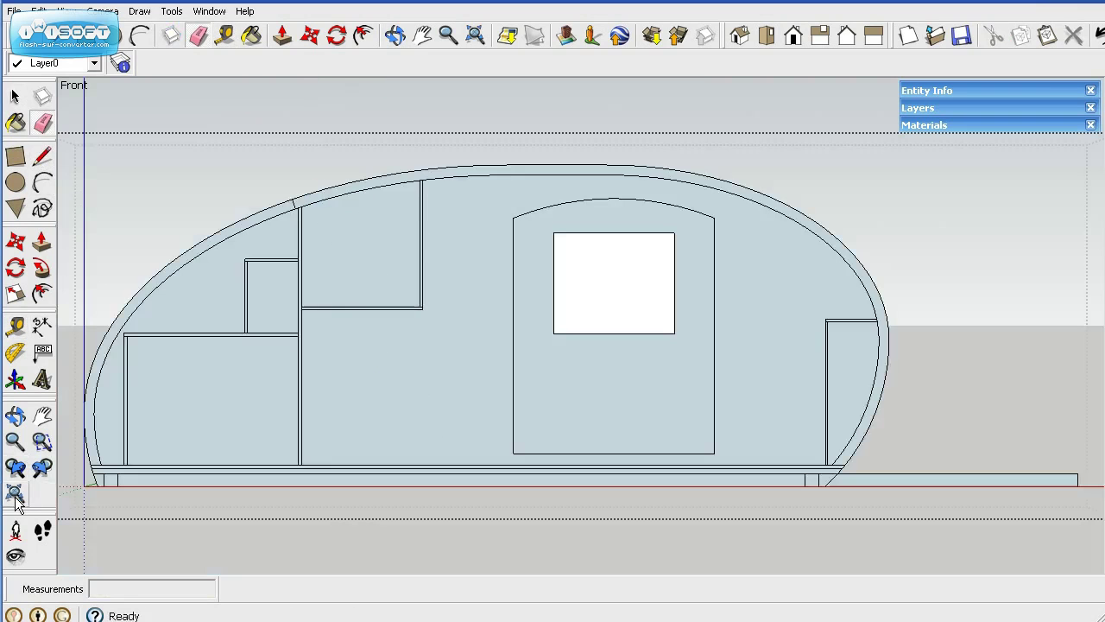
click(15, 96)
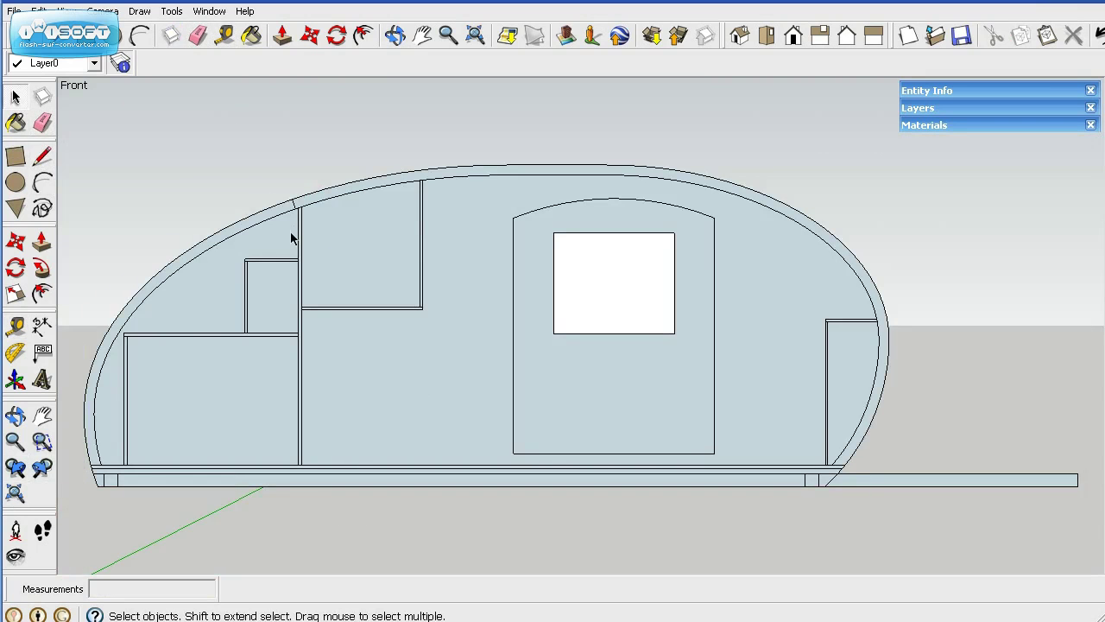
scroll(528, 337, down, 4)
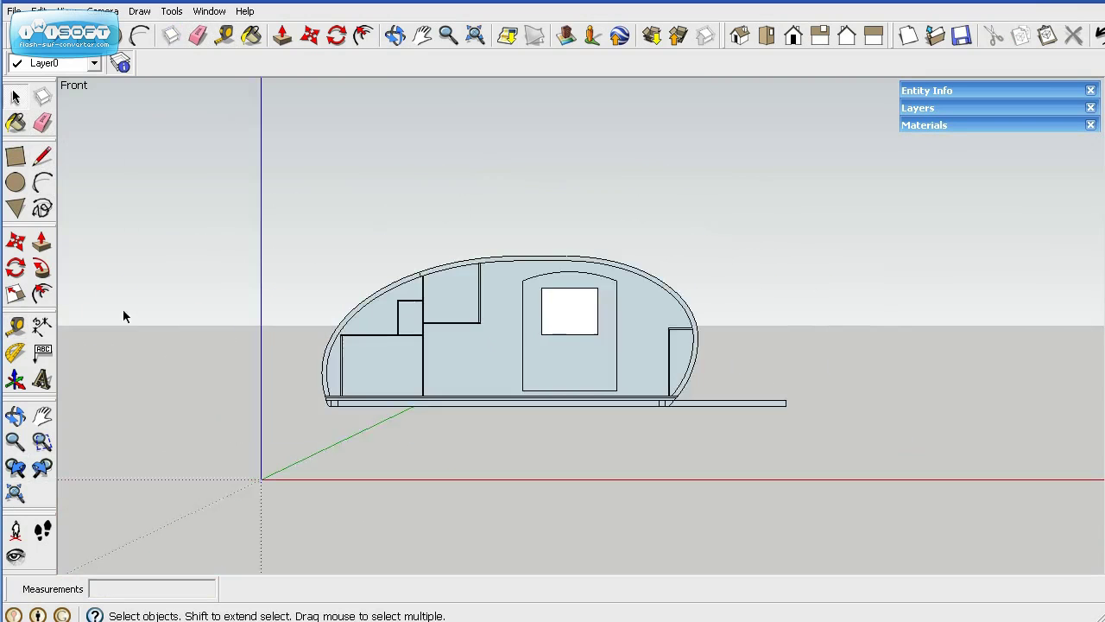
click(16, 241)
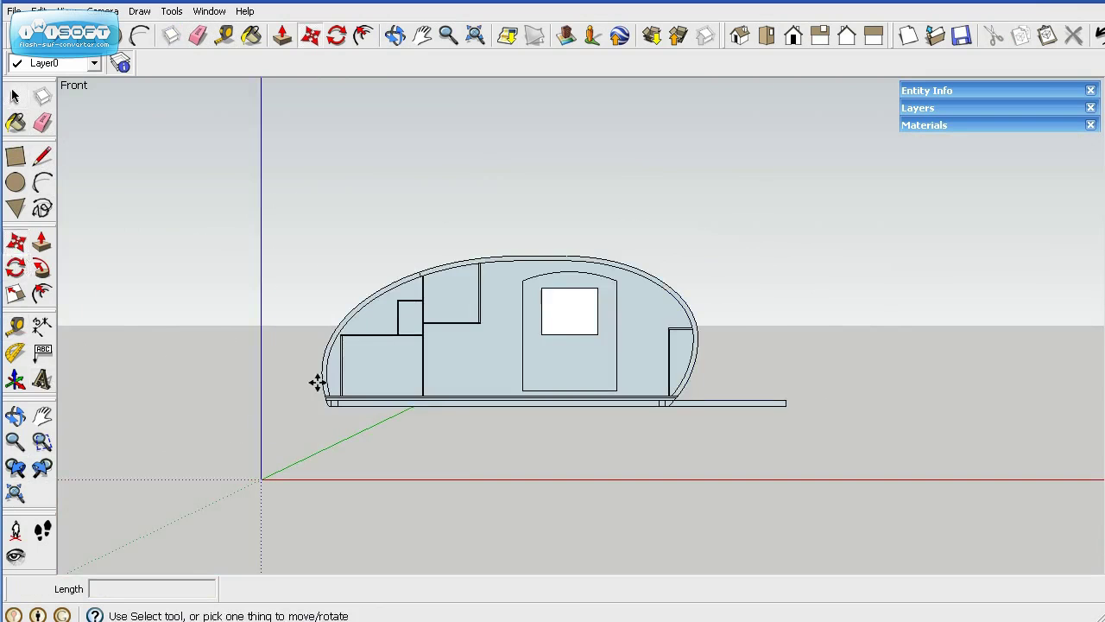
click(387, 381)
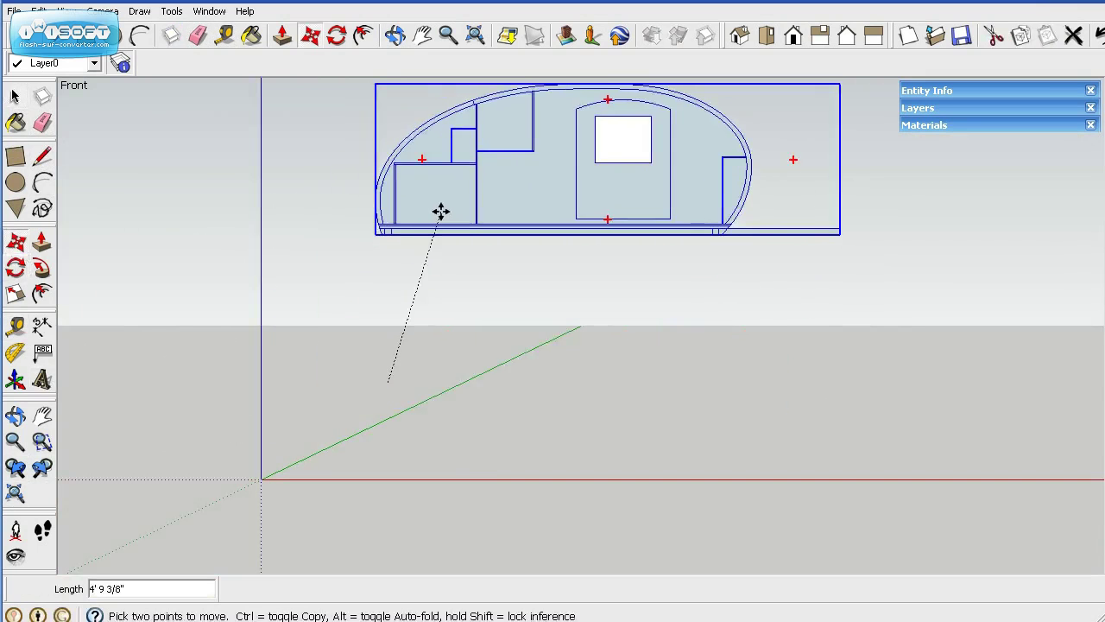
click(442, 209)
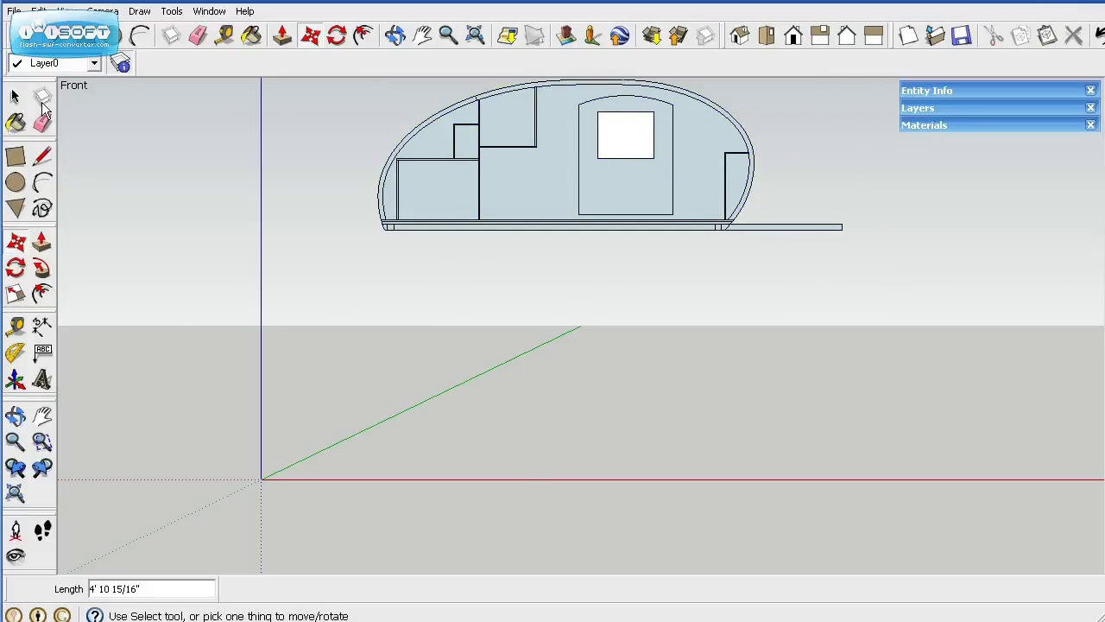
key(space)
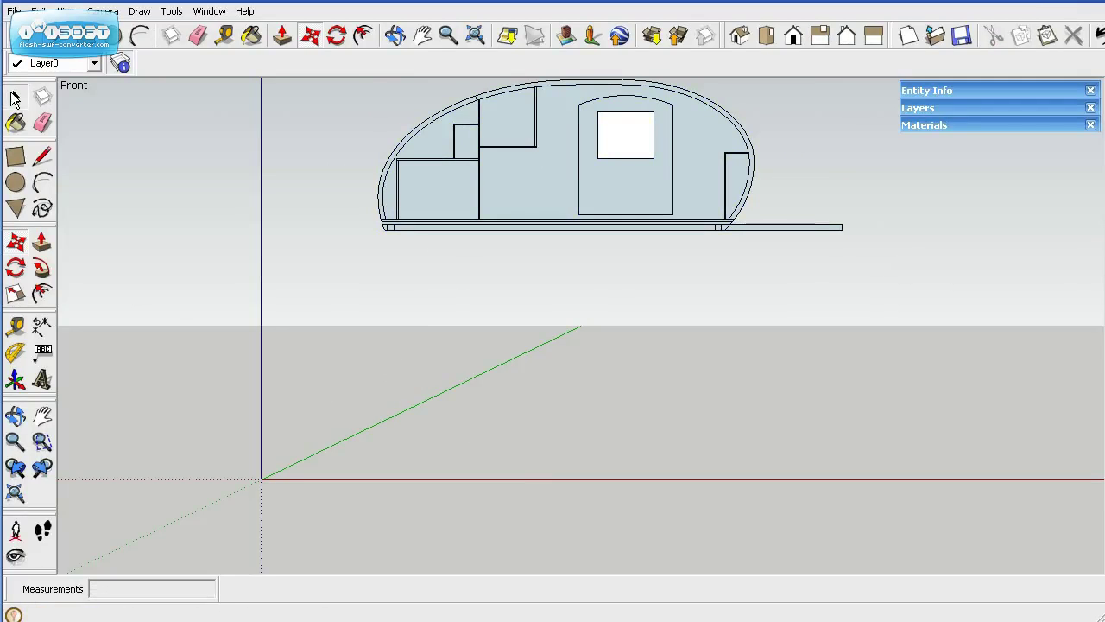
Step: Select everything in the trailer group and copy it
double_click(546, 190)
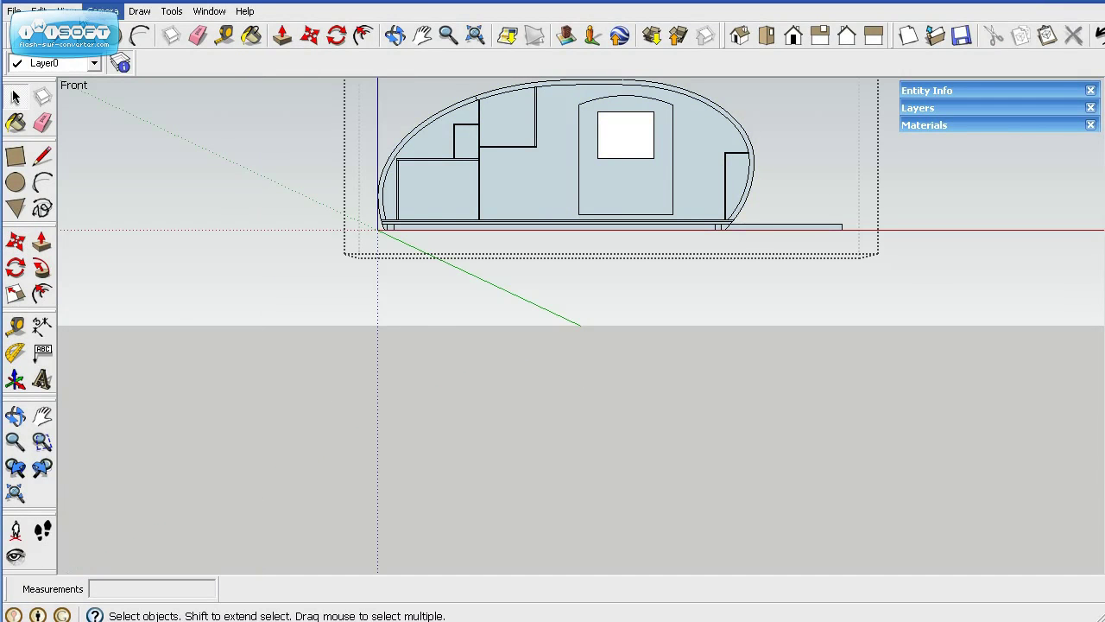
click(38, 12)
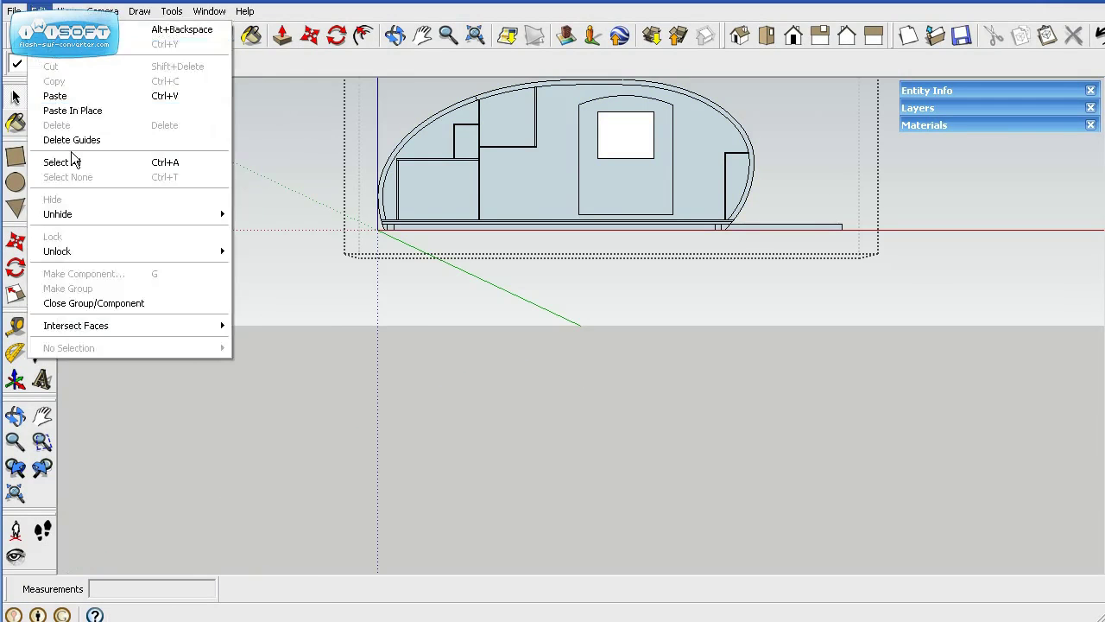
click(74, 162)
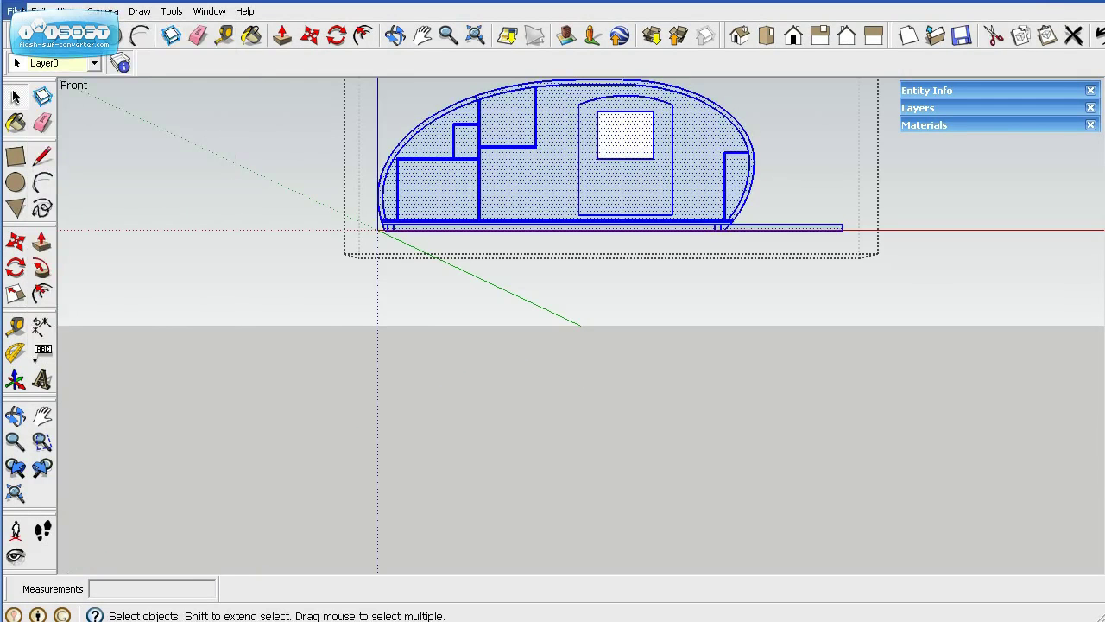
click(38, 11)
click(74, 84)
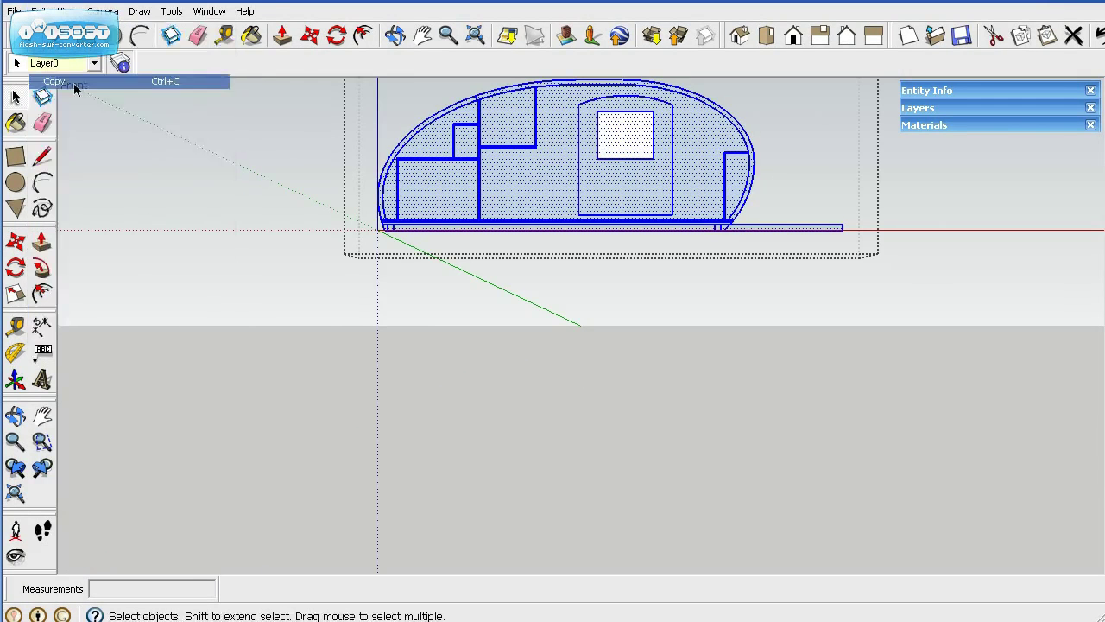
Step: Paste the trailer profile copy and place it below the original
click(288, 168)
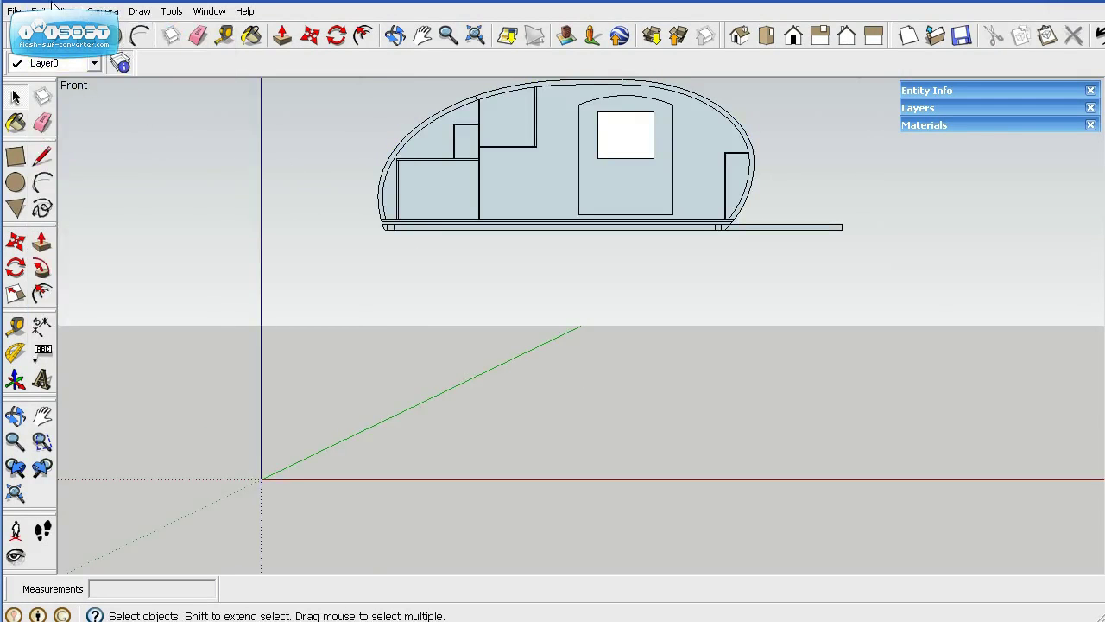
click(38, 11)
click(91, 96)
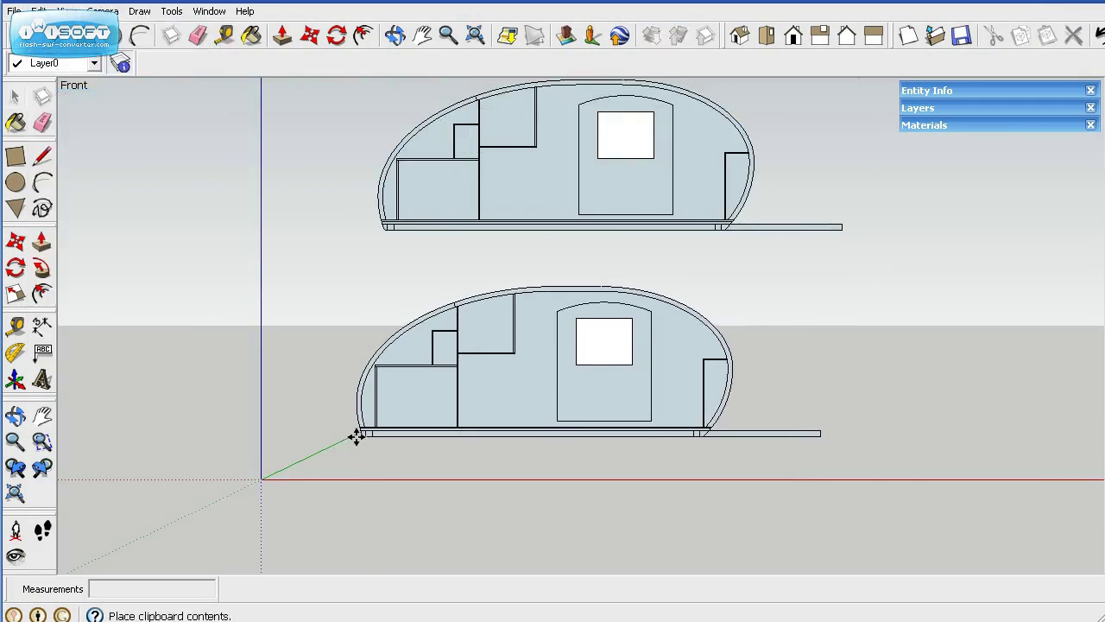
click(358, 434)
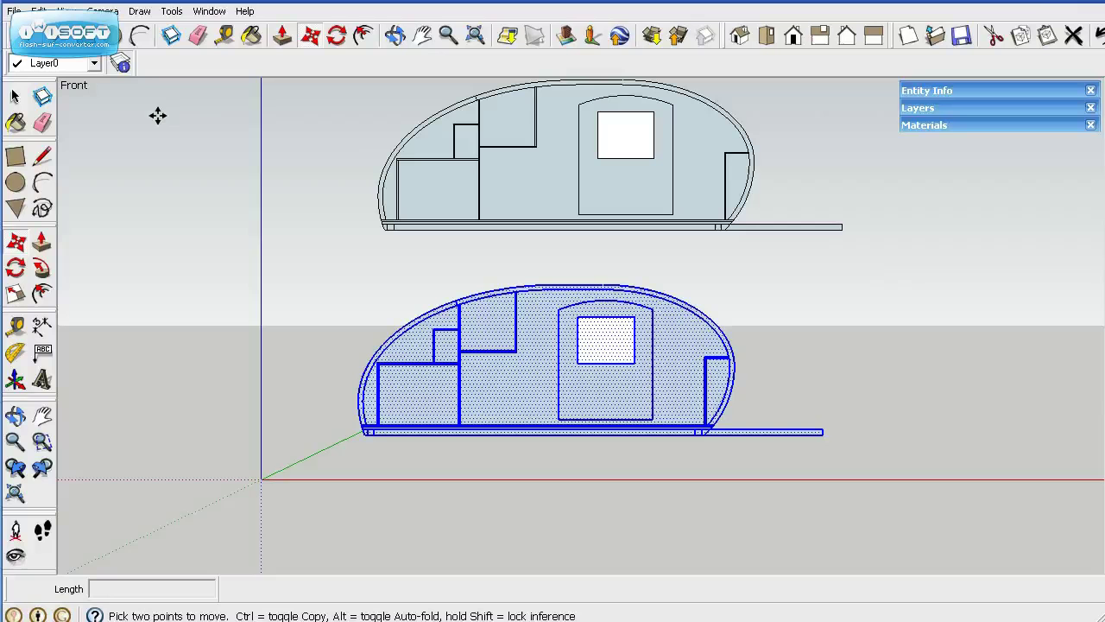
click(15, 95)
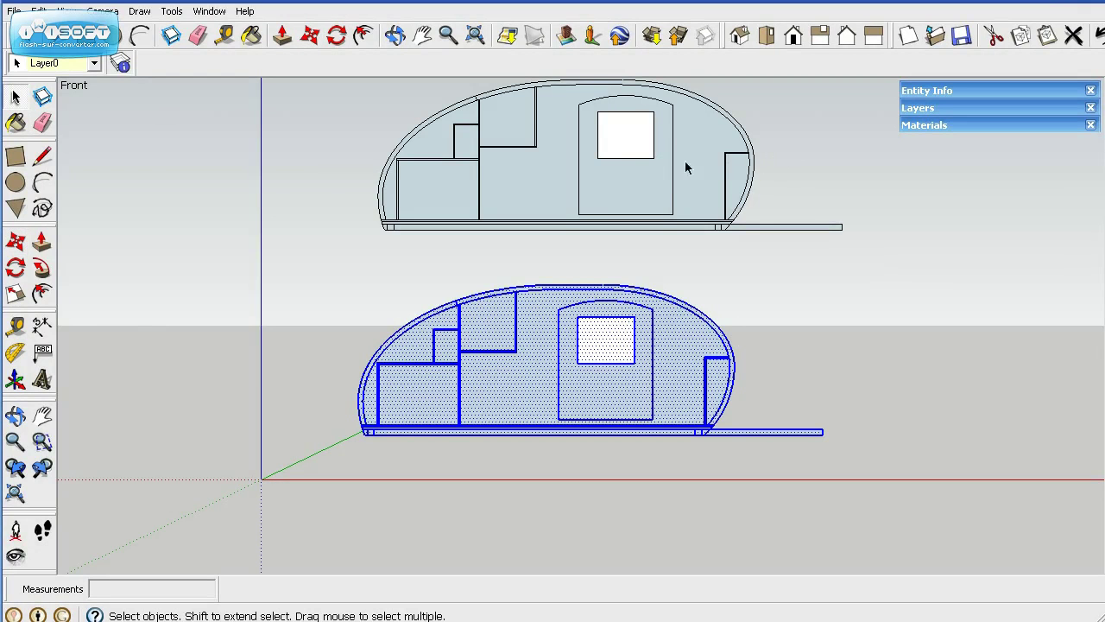
click(820, 303)
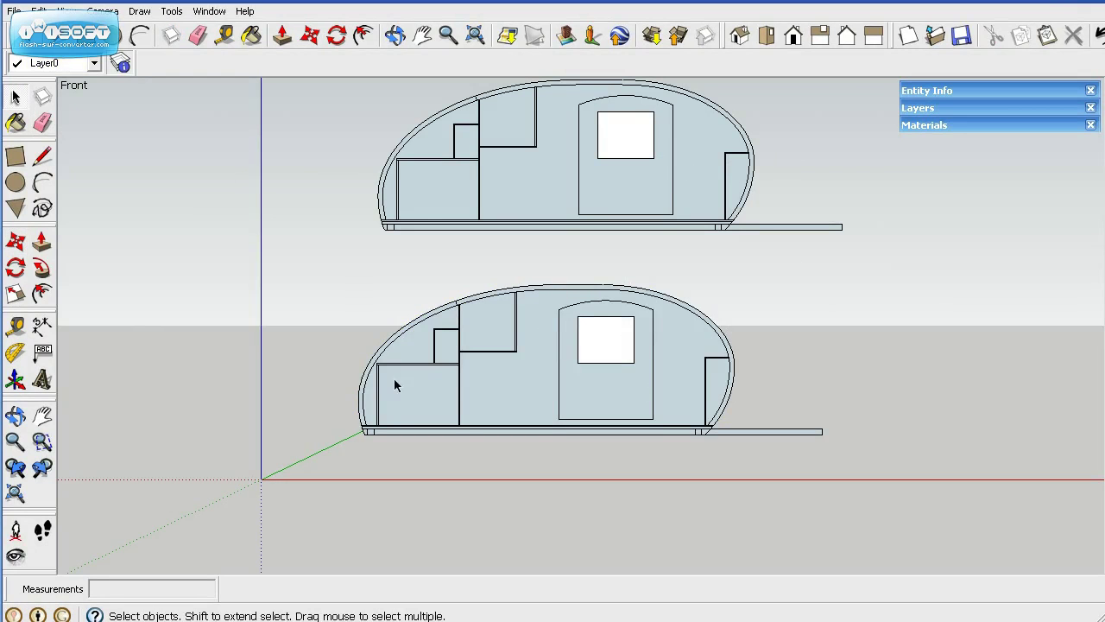
Step: Box-select and delete the interior geometry and small L-shaped edges of the lower copy
click(43, 125)
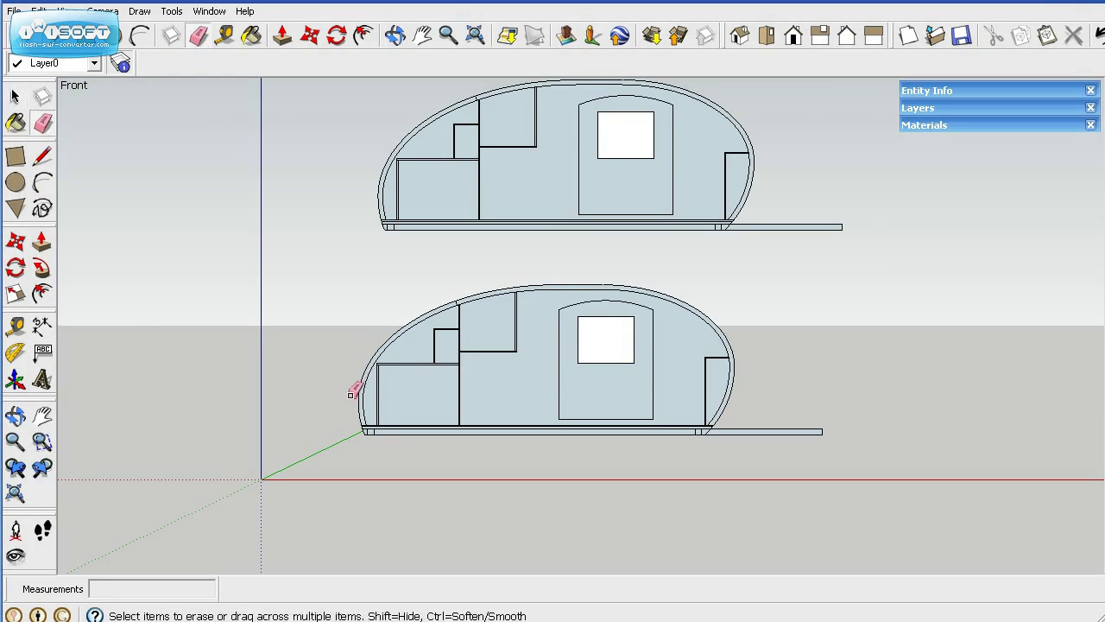
click(15, 97)
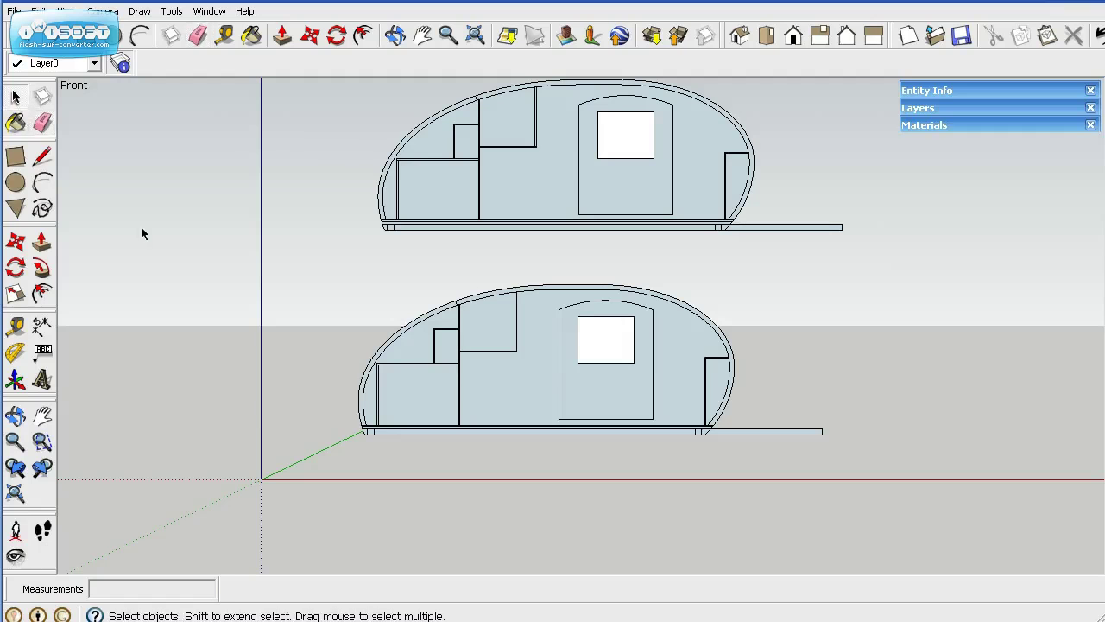
mouse_move(322, 342)
mouse_down()
mouse_move(490, 393)
mouse_move(525, 445)
mouse_up()
key(Delete)
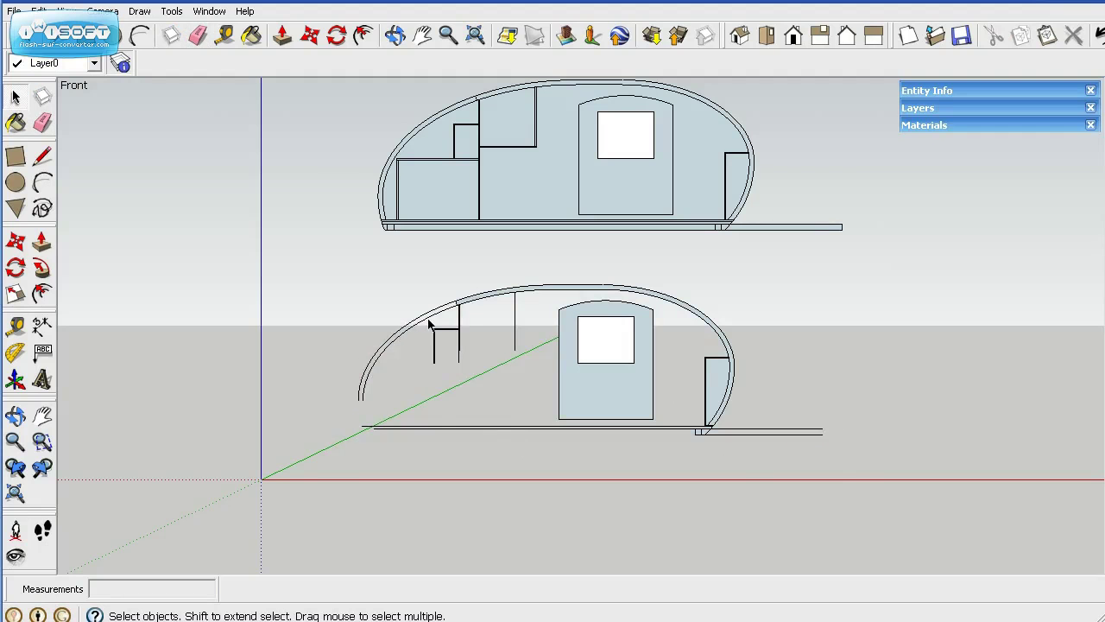
drag(490, 366, 490, 367)
key(Delete)
Step: Erase leftover lines, the short arc piece, the rear rectangle and the base bar
click(42, 122)
mouse_move(383, 329)
mouse_down()
mouse_move(393, 325)
mouse_move(383, 341)
mouse_move(452, 345)
mouse_up()
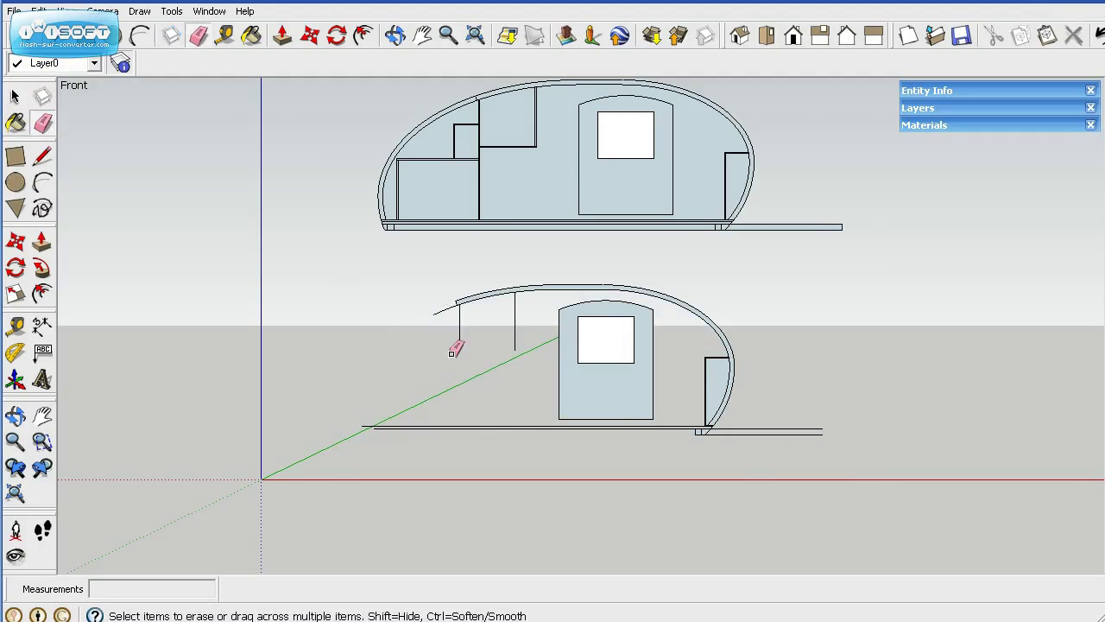
click(444, 309)
click(516, 316)
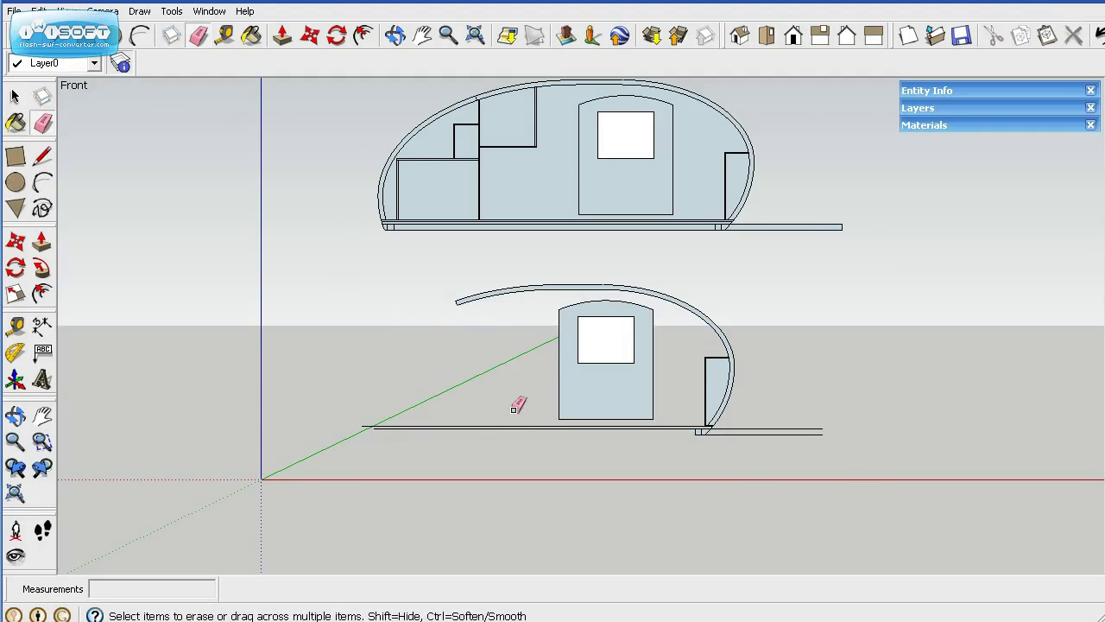
click(466, 425)
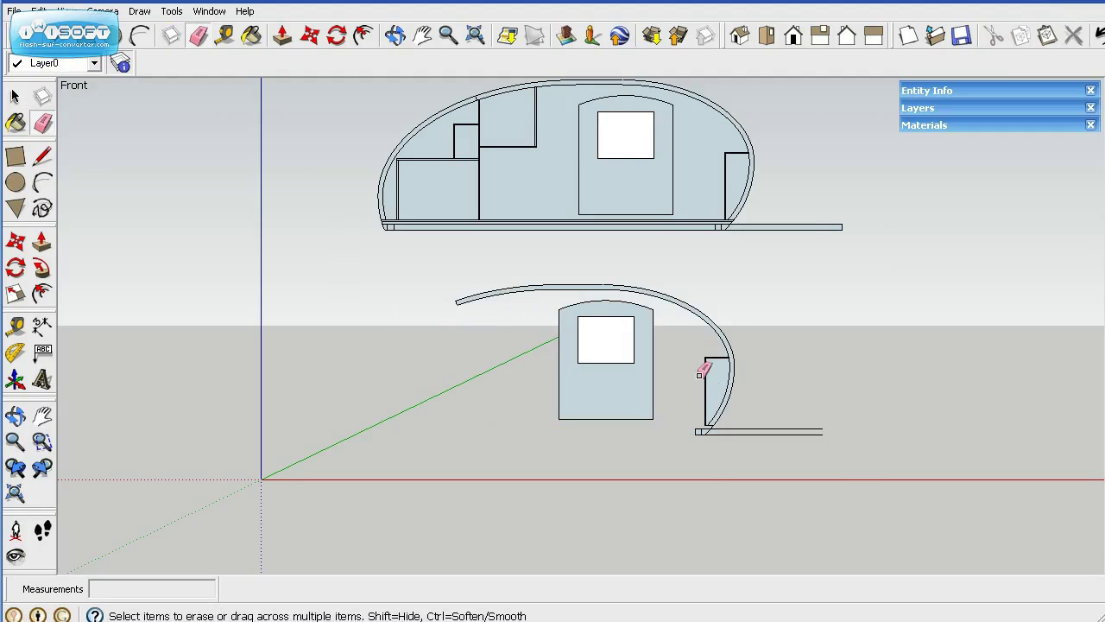
scroll(708, 367, up, 6)
mouse_move(731, 333)
mouse_down()
mouse_move(706, 371)
mouse_move(704, 353)
mouse_move(715, 408)
mouse_up()
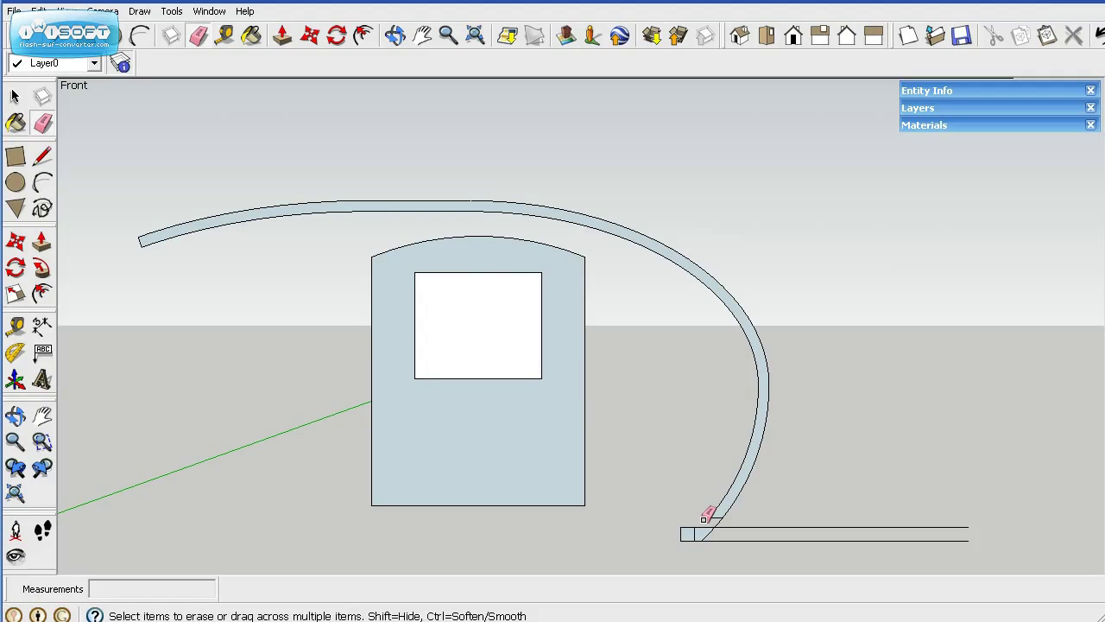
mouse_move(708, 523)
mouse_down()
mouse_move(714, 535)
mouse_move(684, 531)
mouse_up()
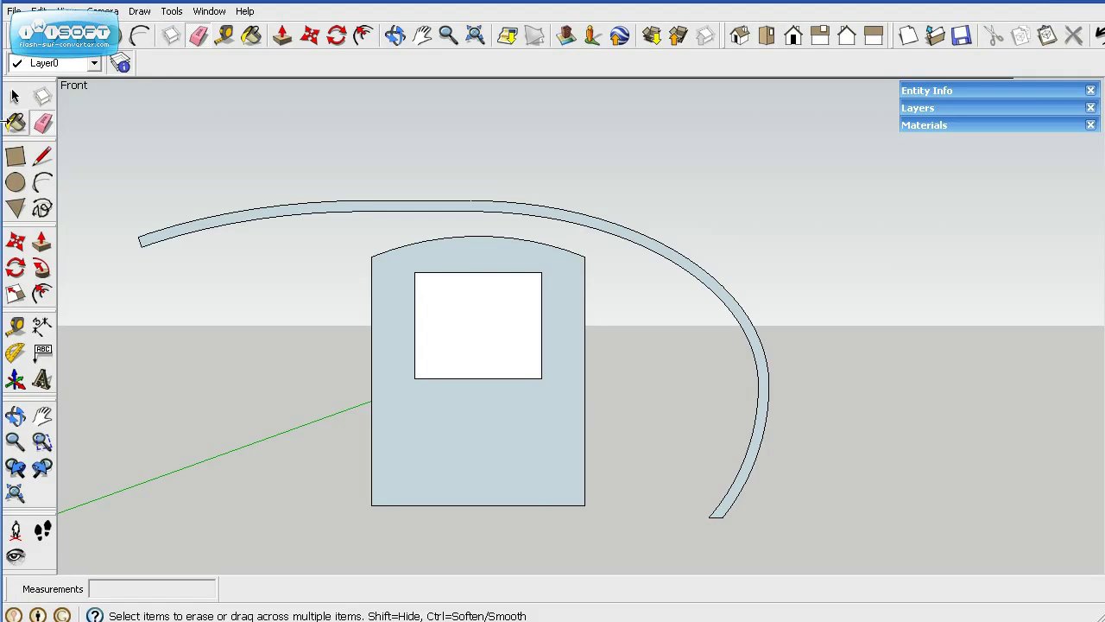
Step: Move the door panel with its window about 6' 2 9/16" to the right
click(13, 98)
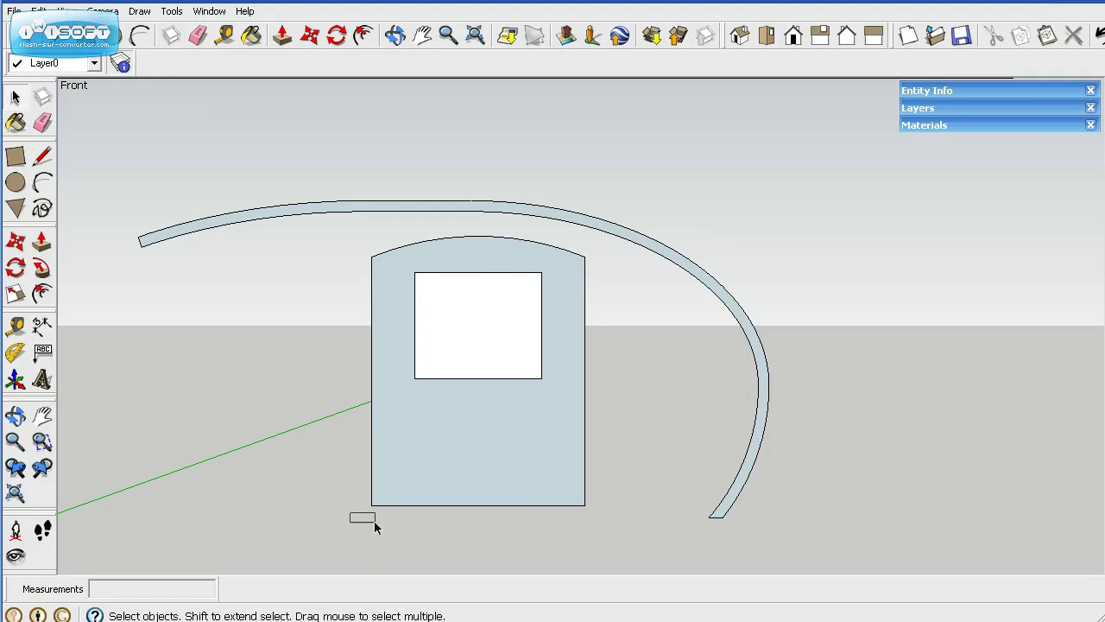
drag(374, 521, 599, 233)
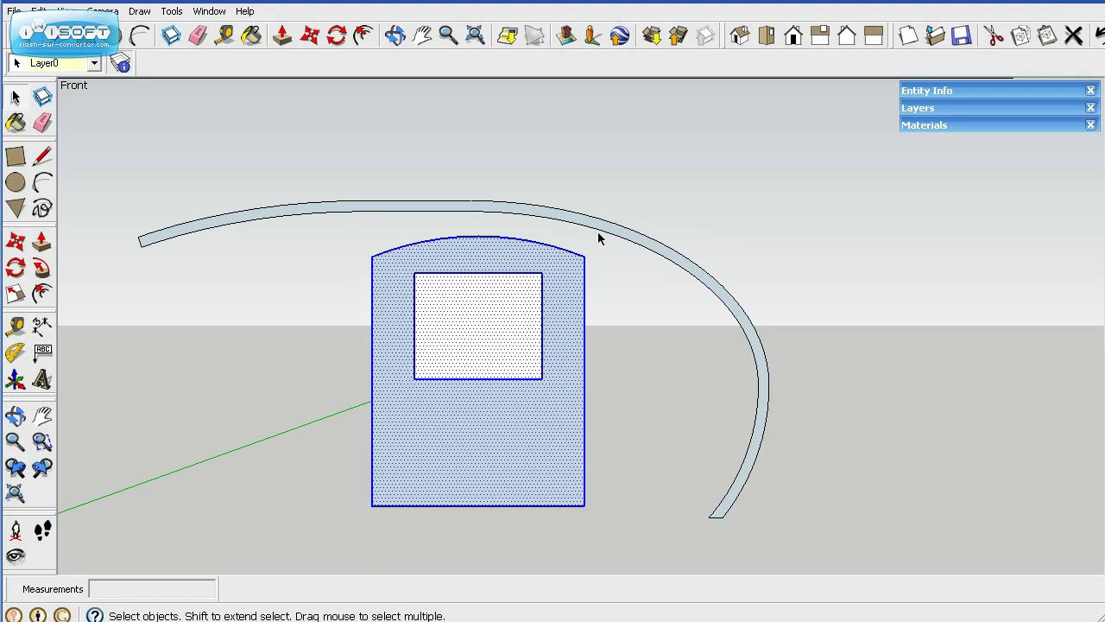
click(15, 242)
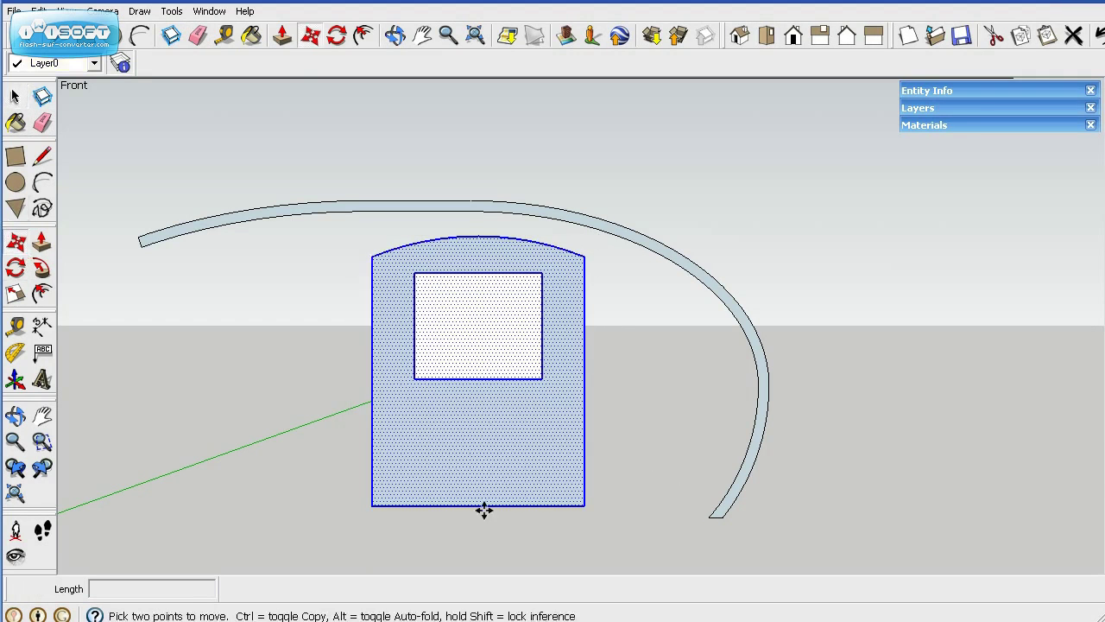
click(458, 473)
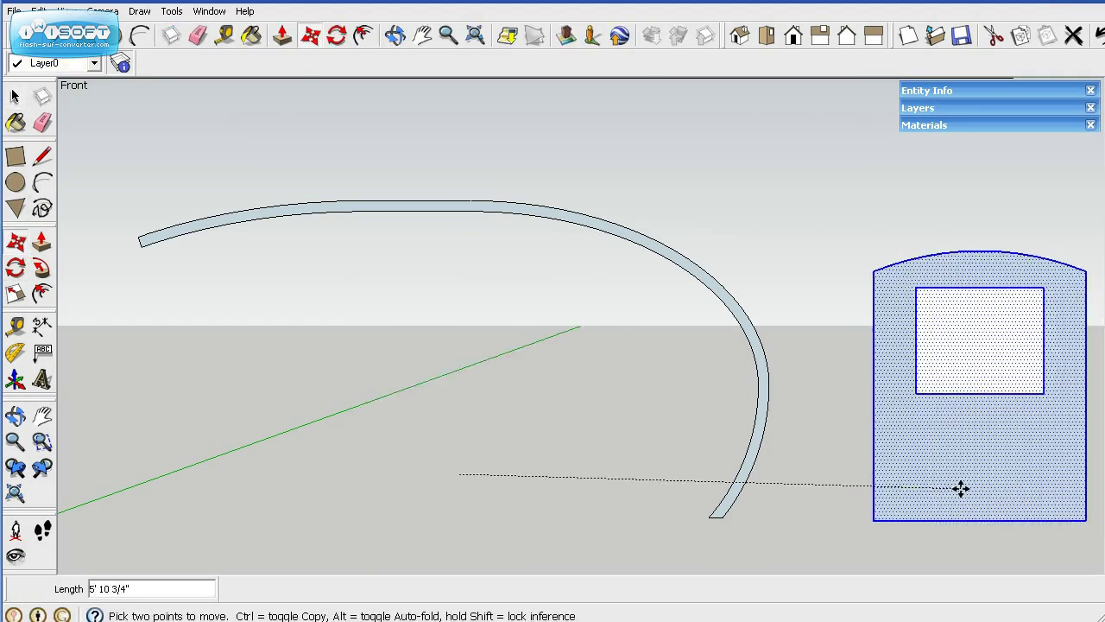
click(987, 490)
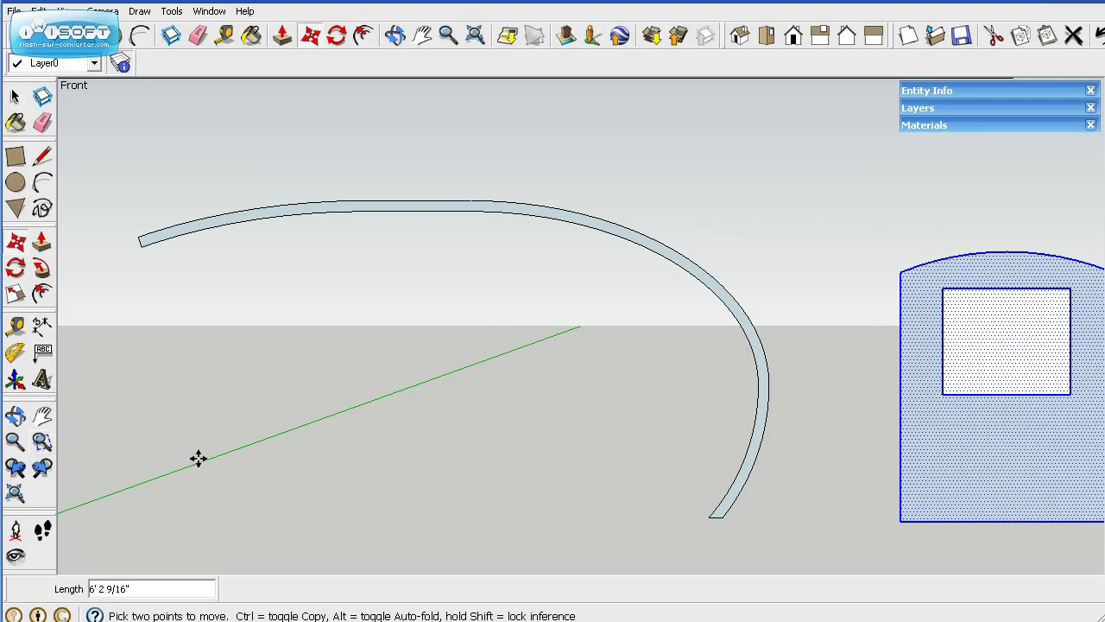
click(14, 97)
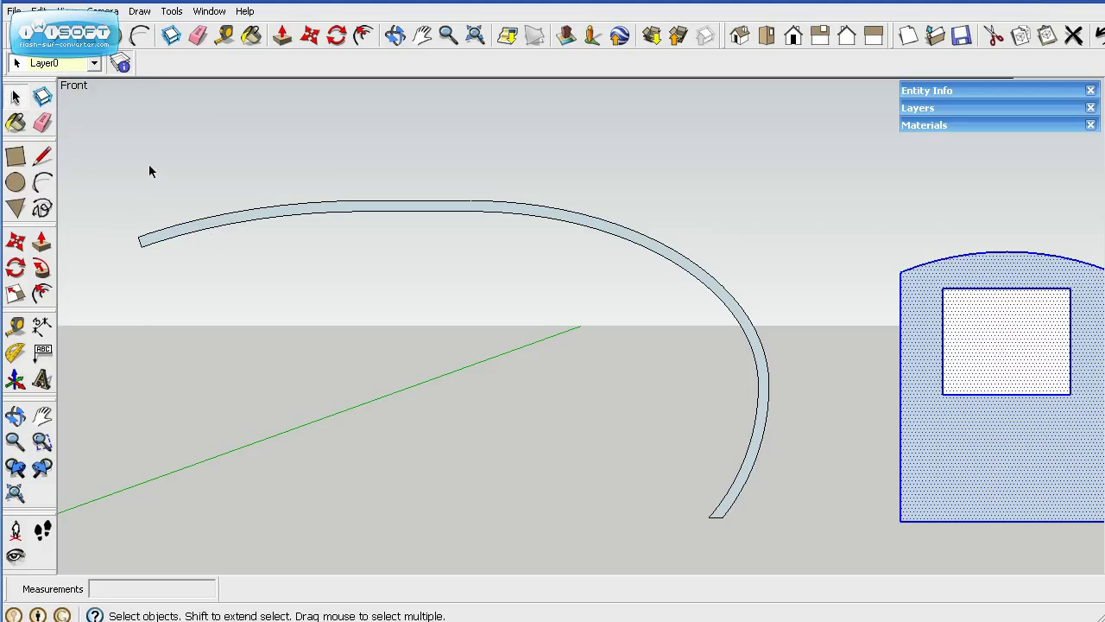
Step: Paint the selected curved wall strip white from the Materials palette
drag(126, 149, 794, 561)
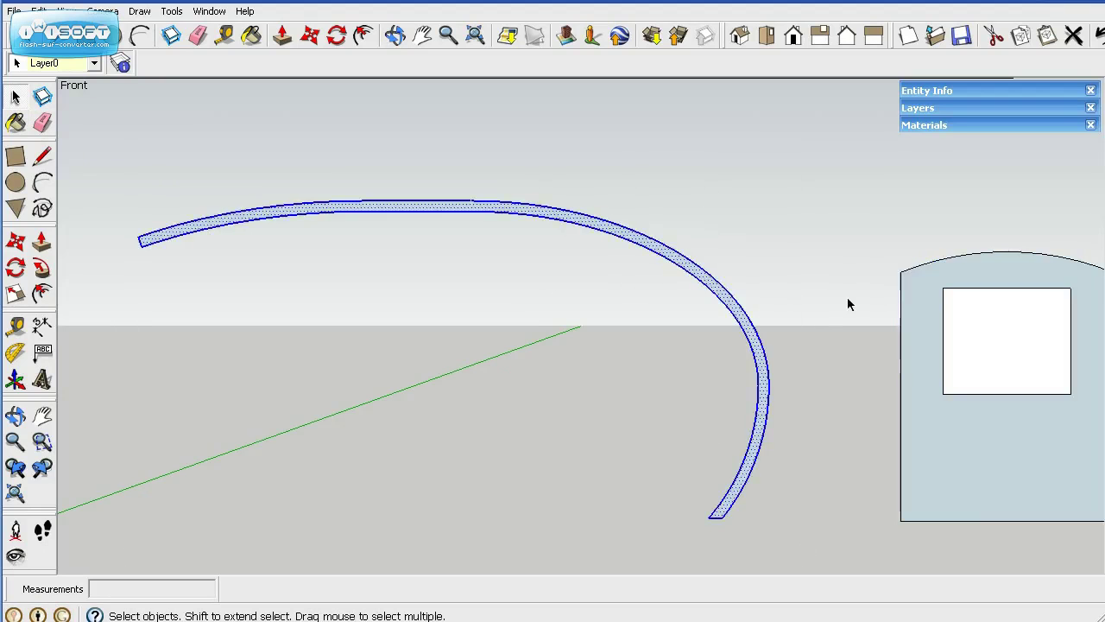
click(989, 128)
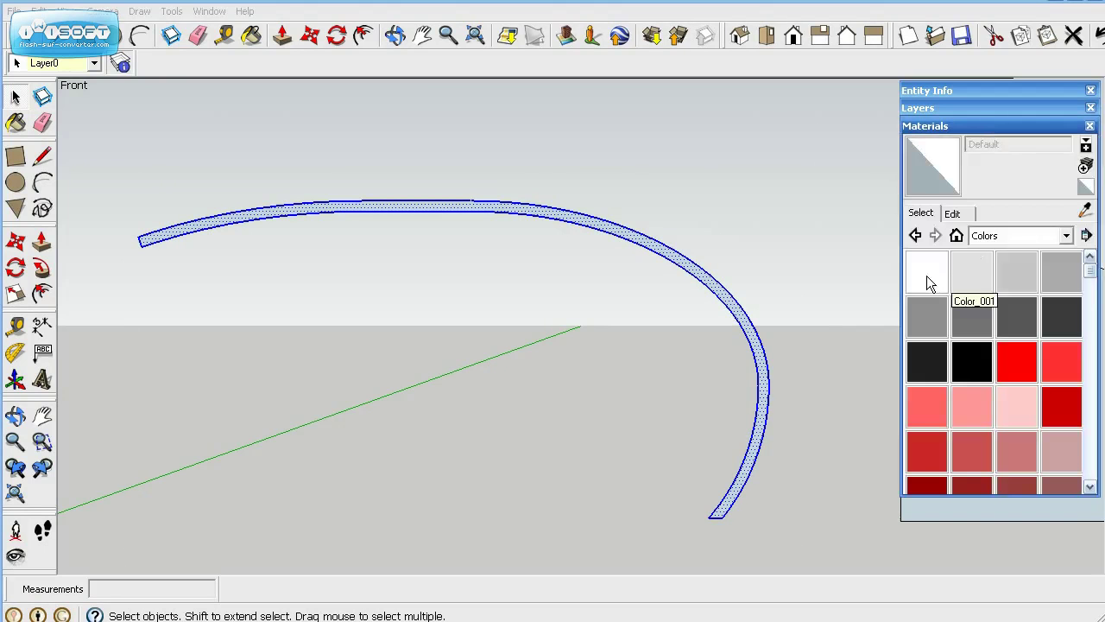
click(926, 276)
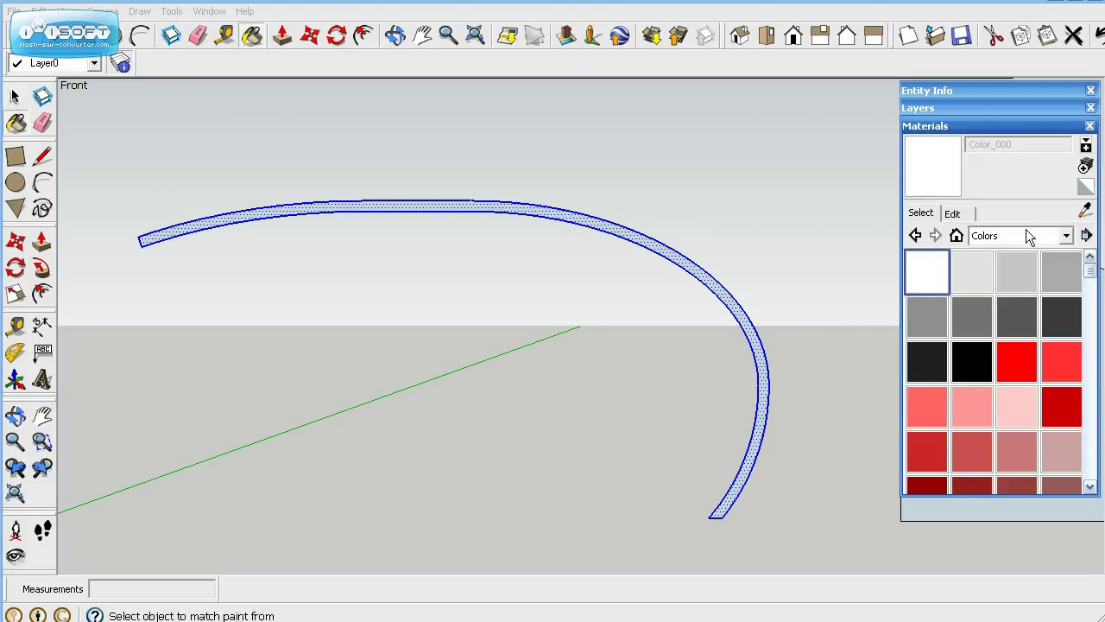
click(592, 212)
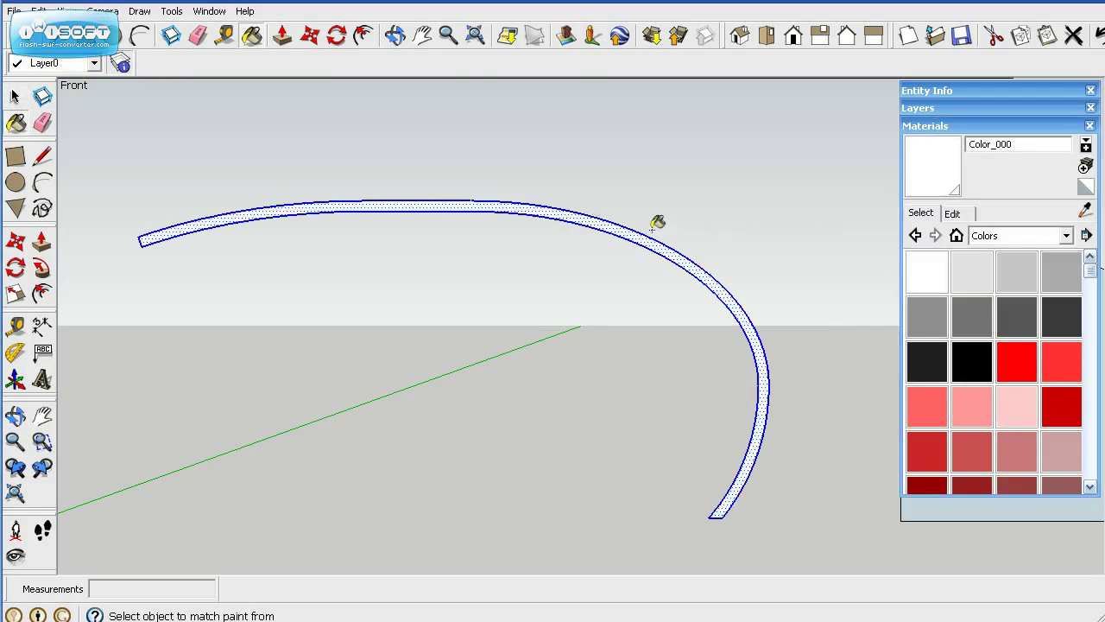
Step: Orbit around the strip and bring up its context menu
mouse_move(780, 219)
middle_down()
mouse_move(645, 290)
mouse_move(323, 271)
middle_up()
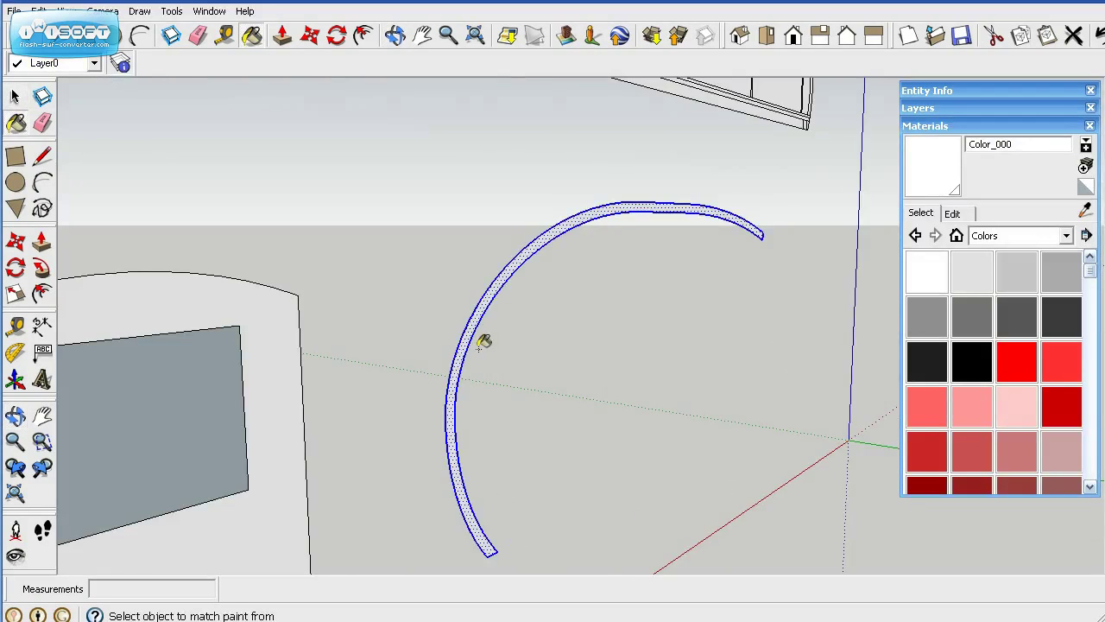
middle_drag(486, 340, 863, 397)
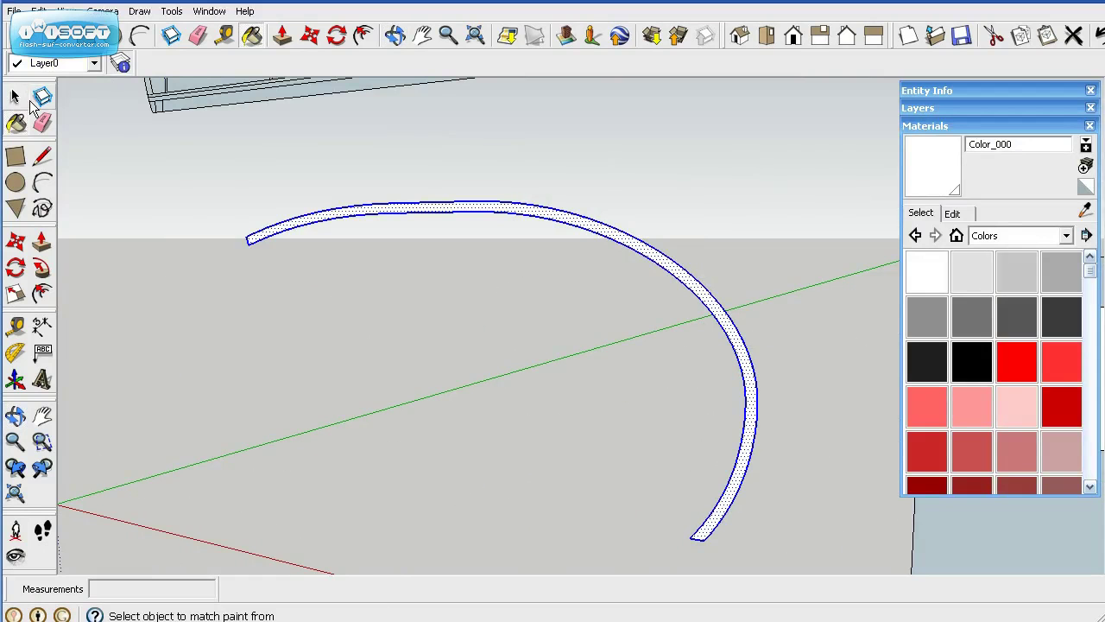
click(15, 96)
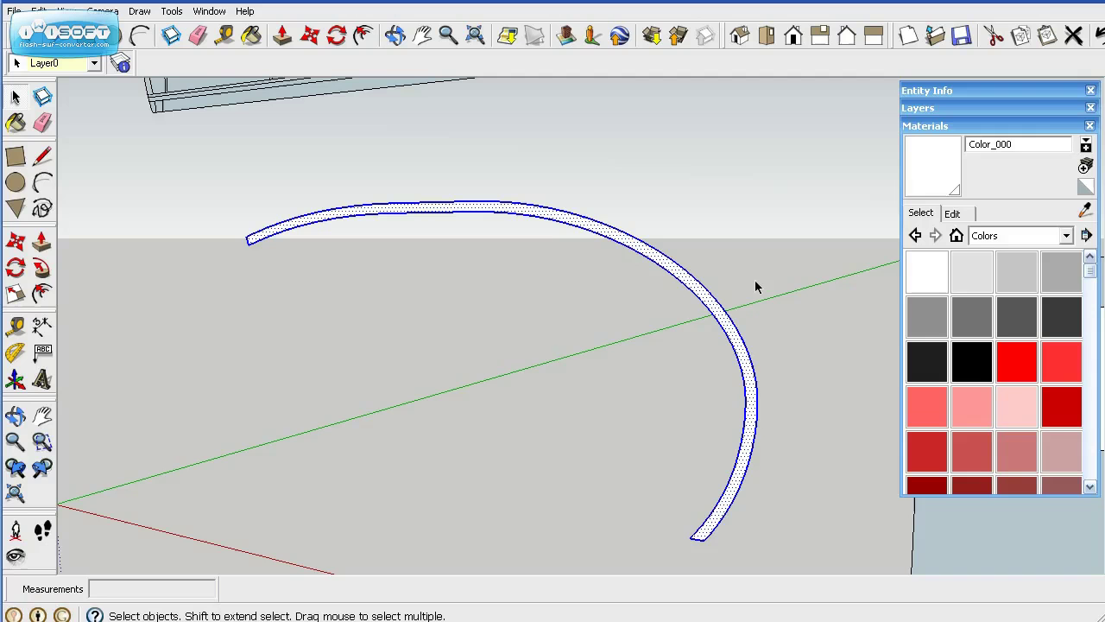
right_click(618, 244)
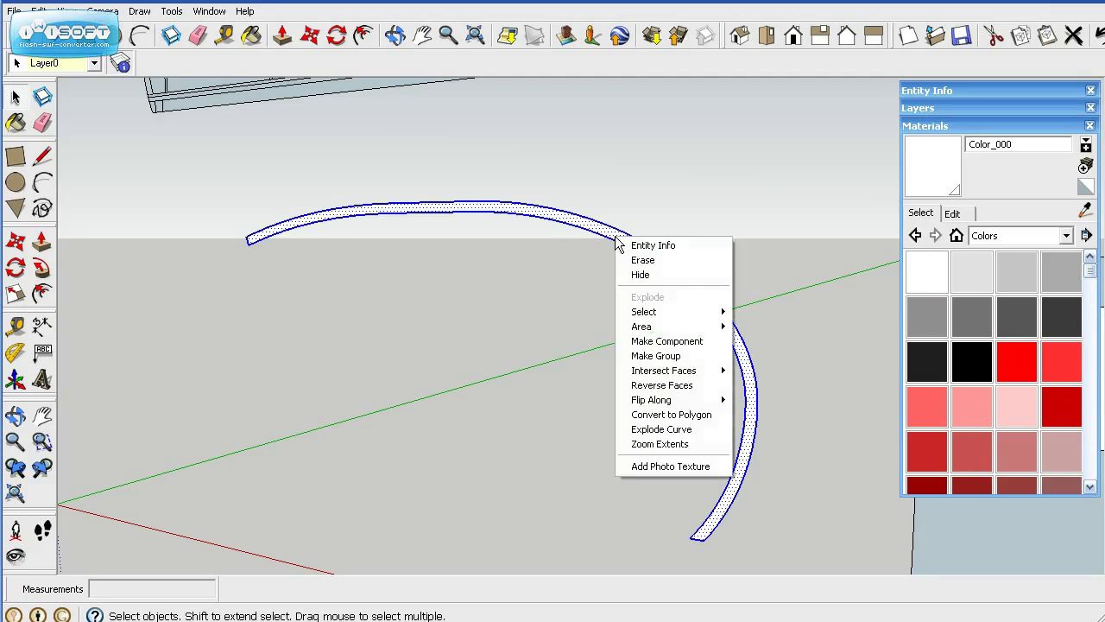
Step: Make the white arc strip a group, enter it, and collapse the Materials panel
click(654, 360)
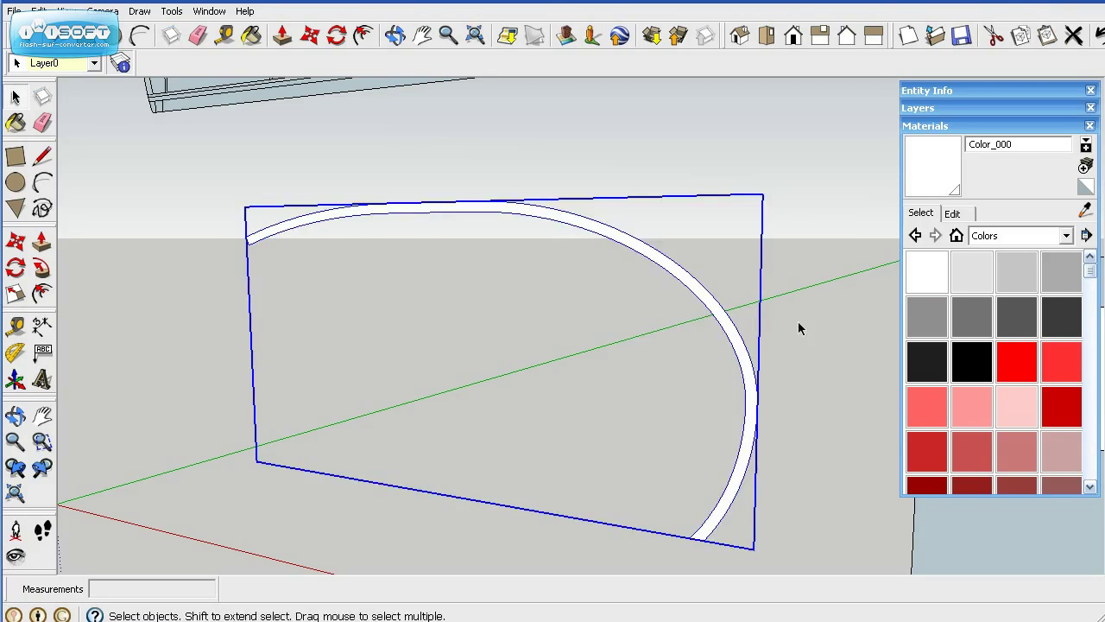
key(o)
drag(802, 328, 148, 378)
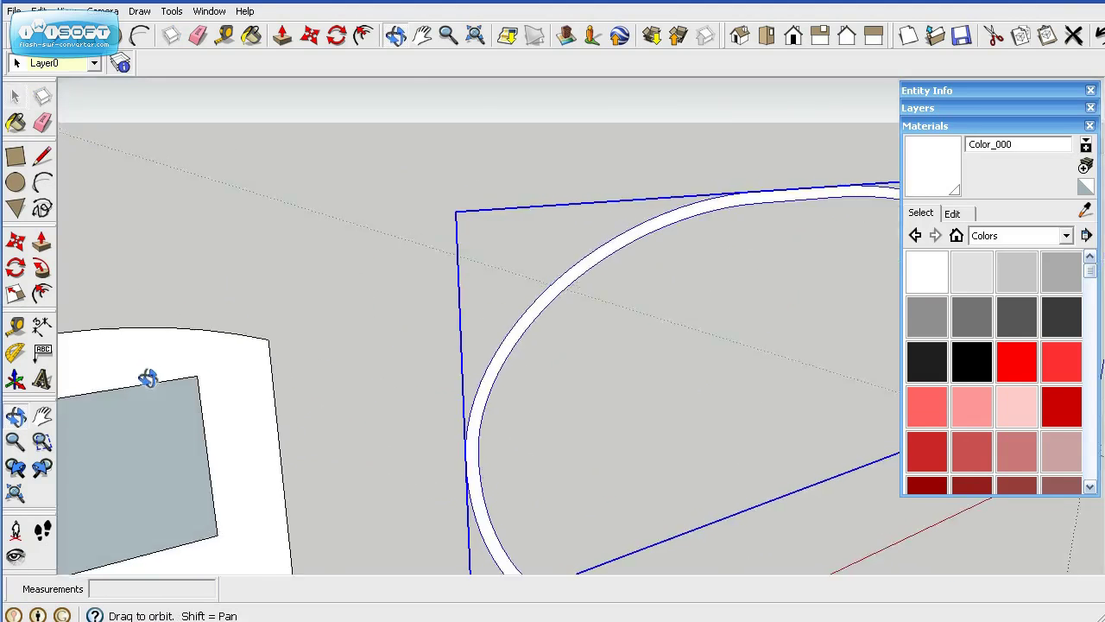
key(space)
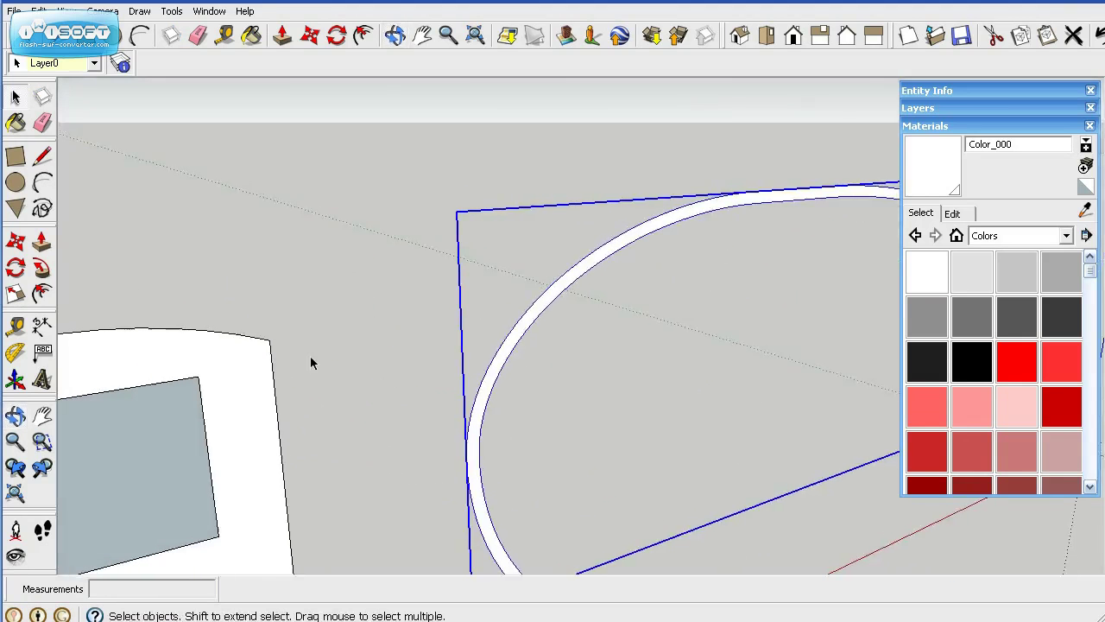
double_click(507, 351)
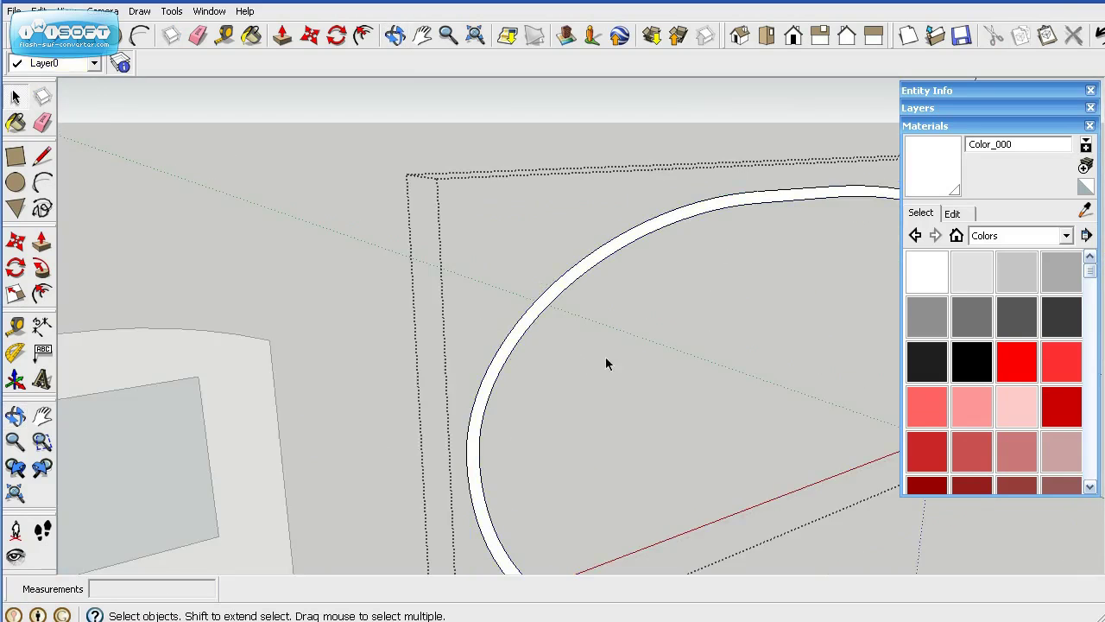
click(987, 126)
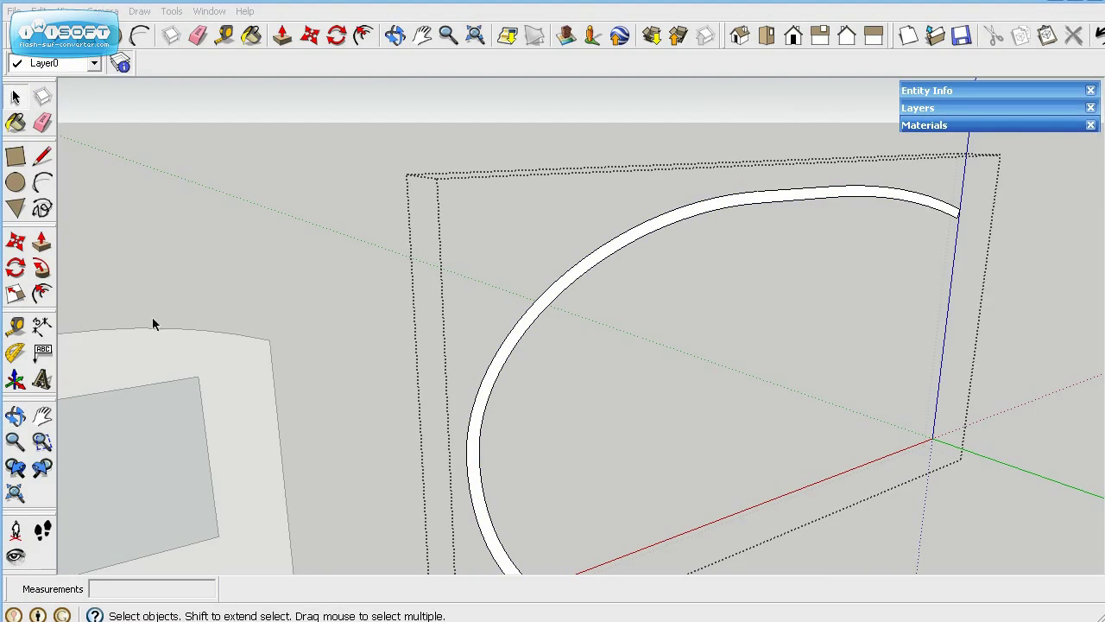
Step: Push/pull the arc face 4' 10 1/2" into a curved roof shell, then restore the previous view
middle_drag(639, 438, 757, 452)
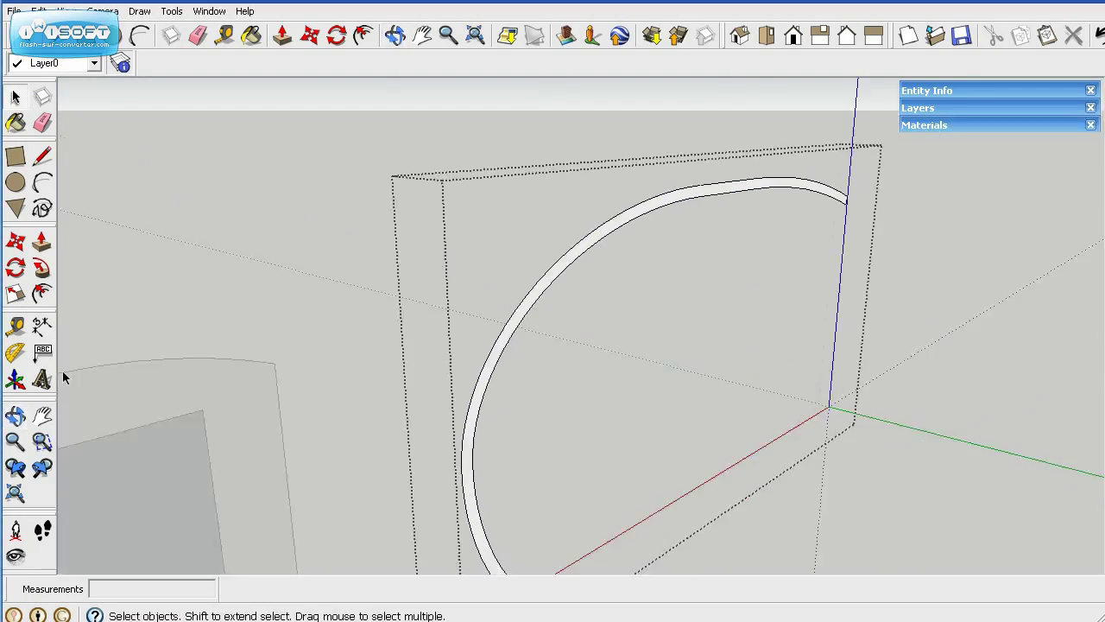
click(43, 242)
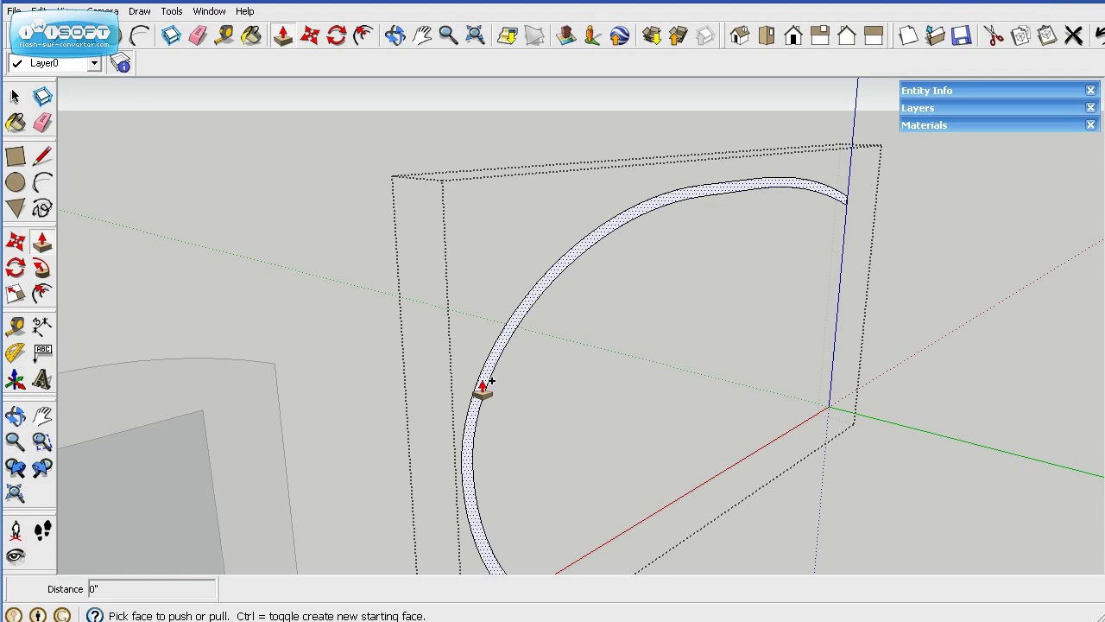
drag(483, 386, 691, 436)
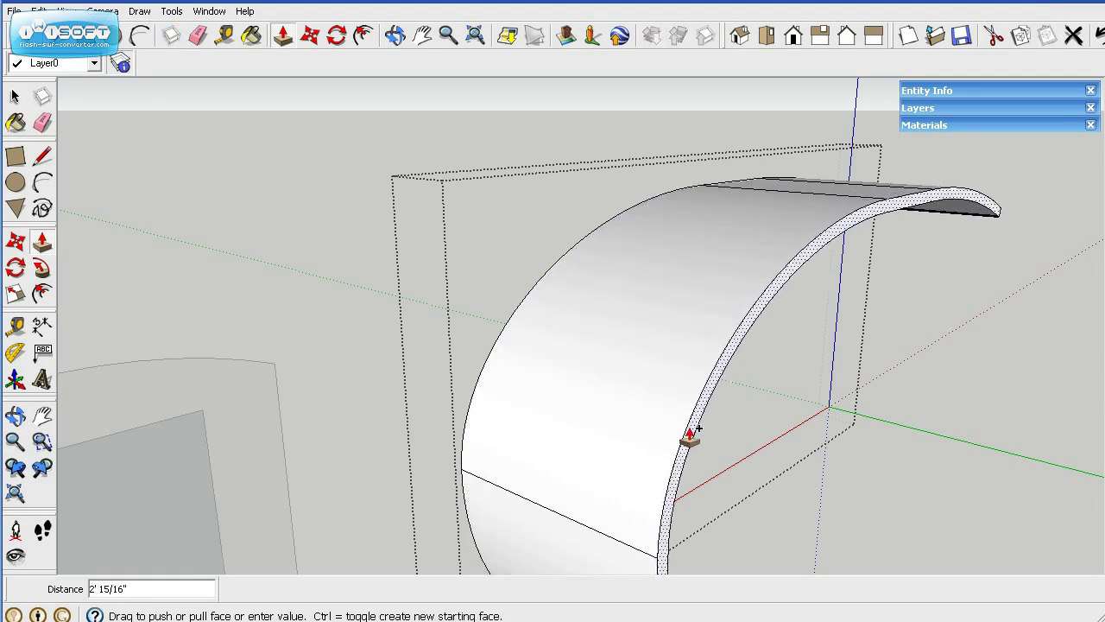
text(58.5)
key(Return)
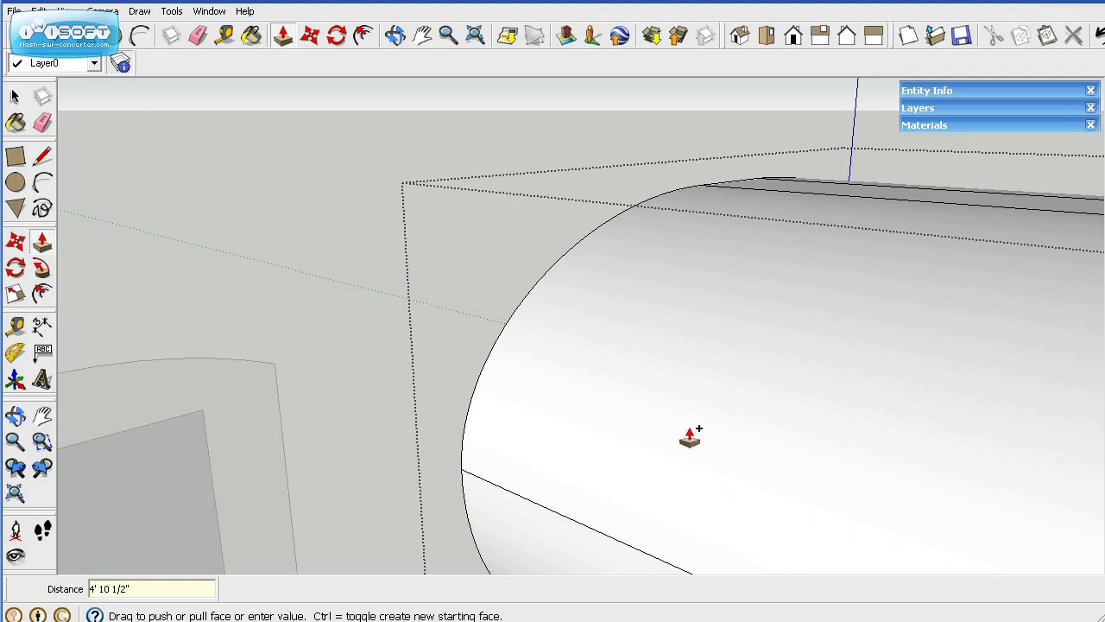
click(15, 97)
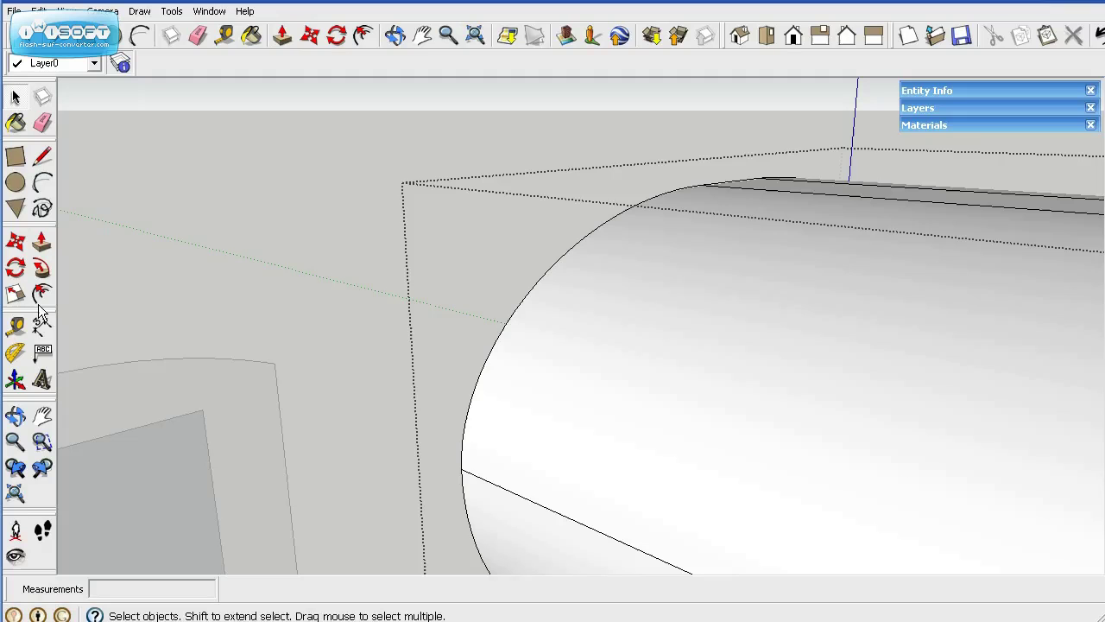
click(26, 467)
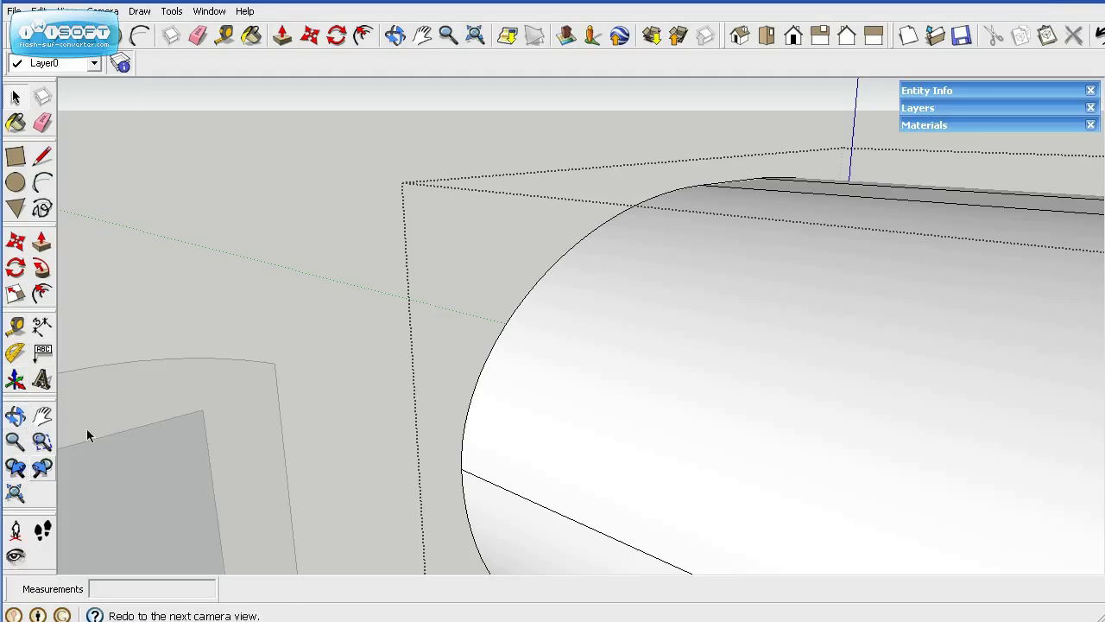
Step: Select all of the curved roof shell's geometry, soften and smooth its cross edges, then close the group
middle_drag(430, 464, 994, 414)
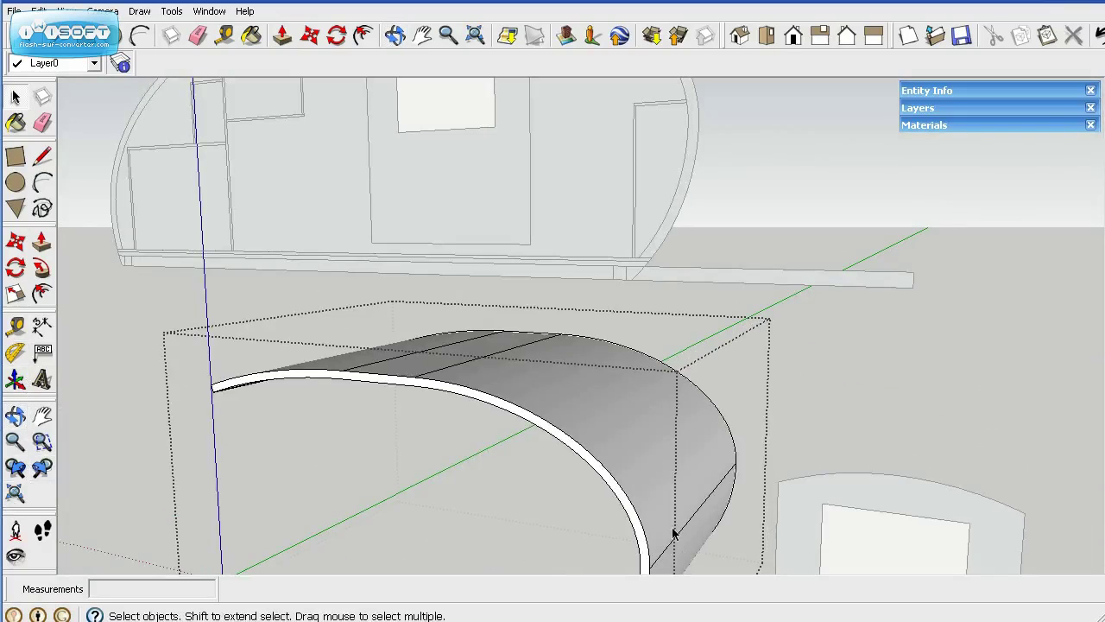
scroll(552, 458, down, 1)
middle_drag(554, 458, 523, 523)
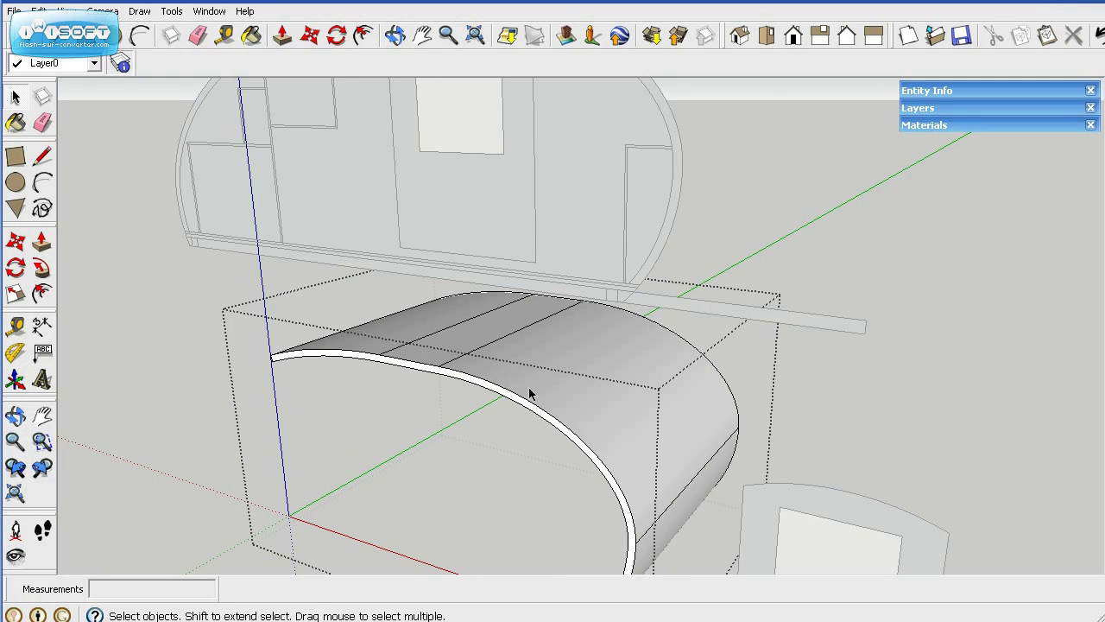
click(38, 12)
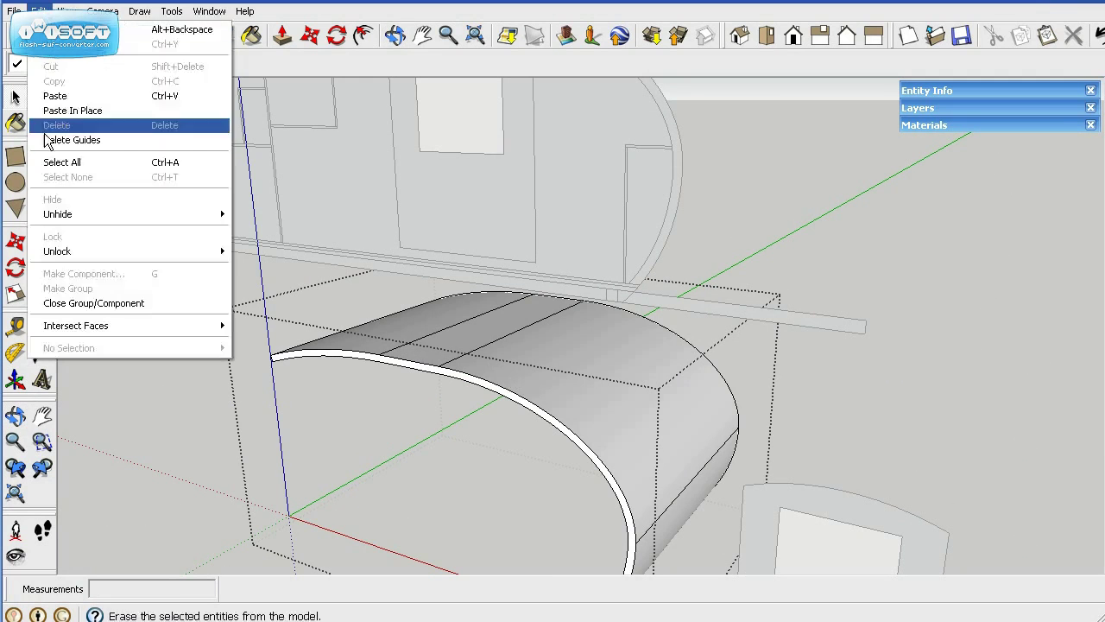
click(66, 162)
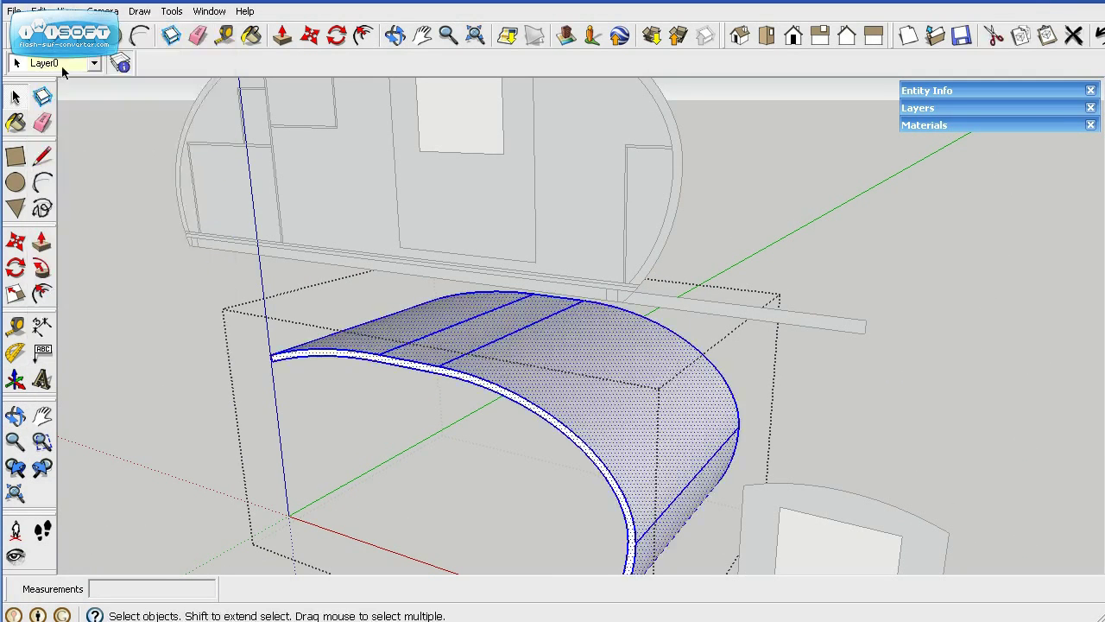
right_click(598, 423)
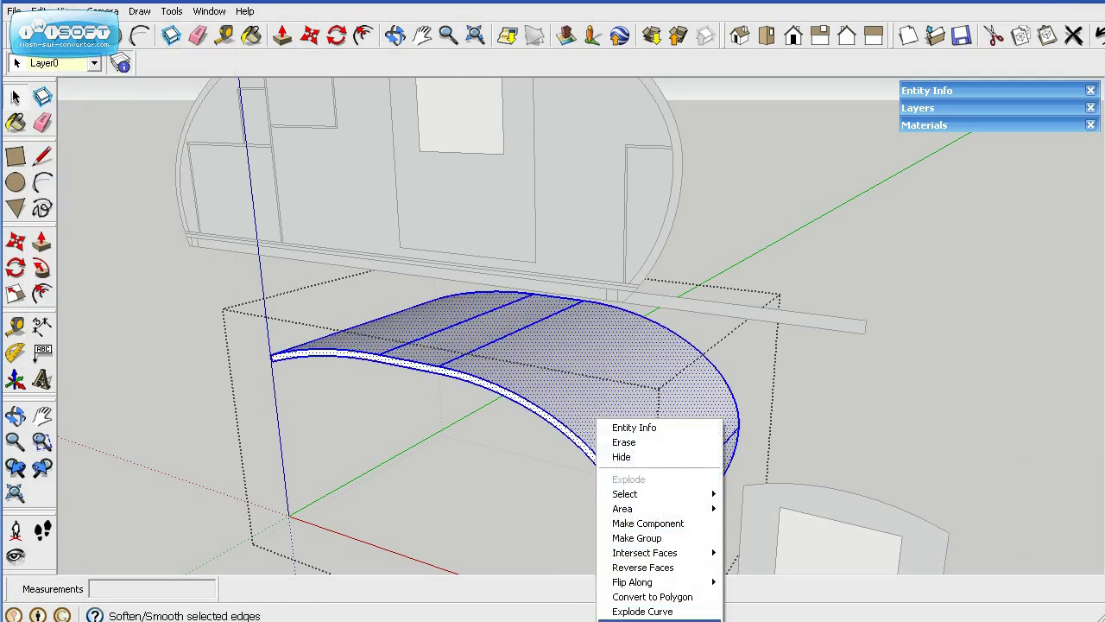
click(648, 620)
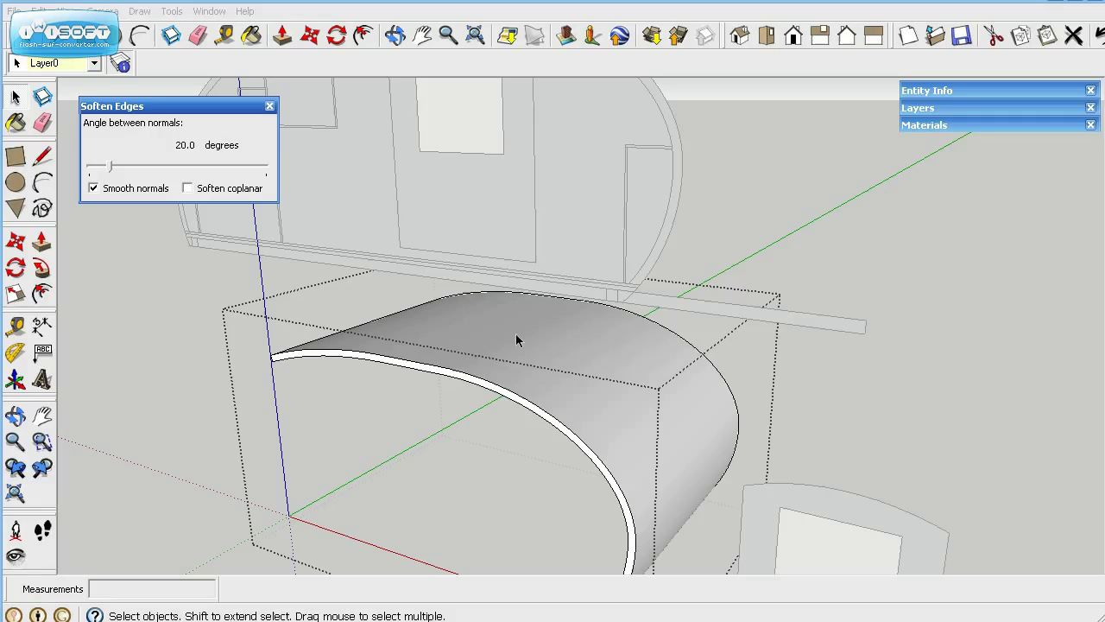
click(270, 107)
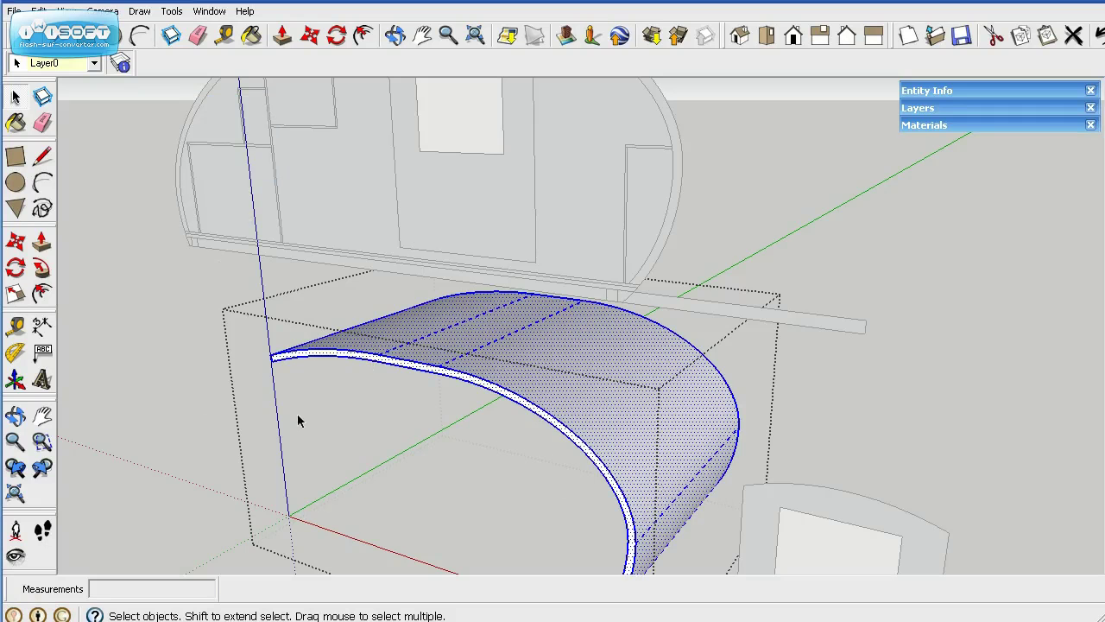
click(194, 400)
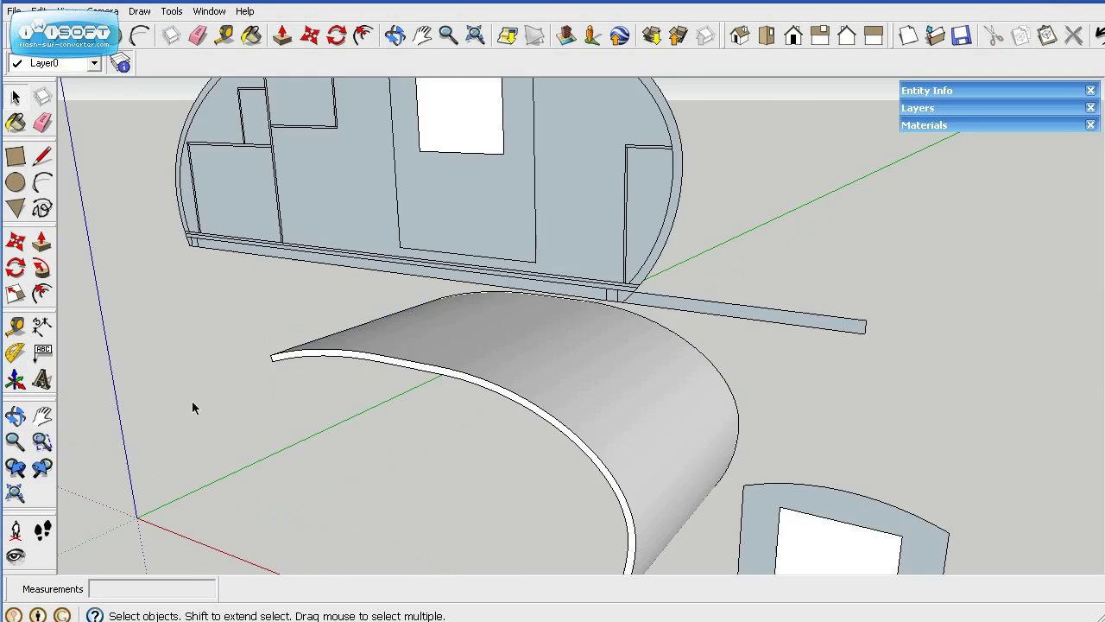